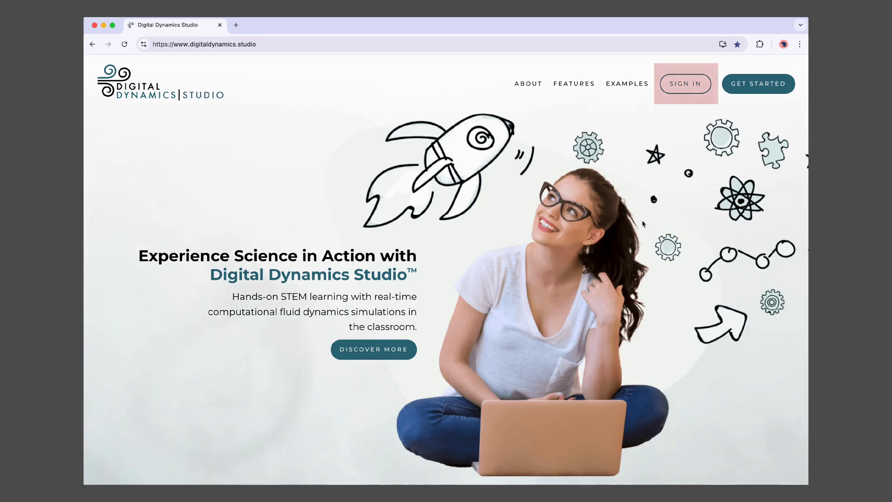
- Sign in with the account username and password to reach the welcome page
left_click(689, 91)
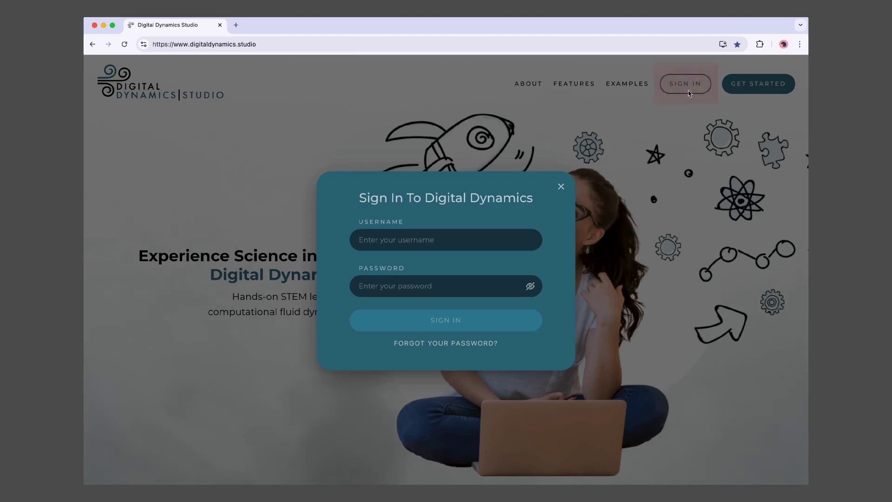
type("test")
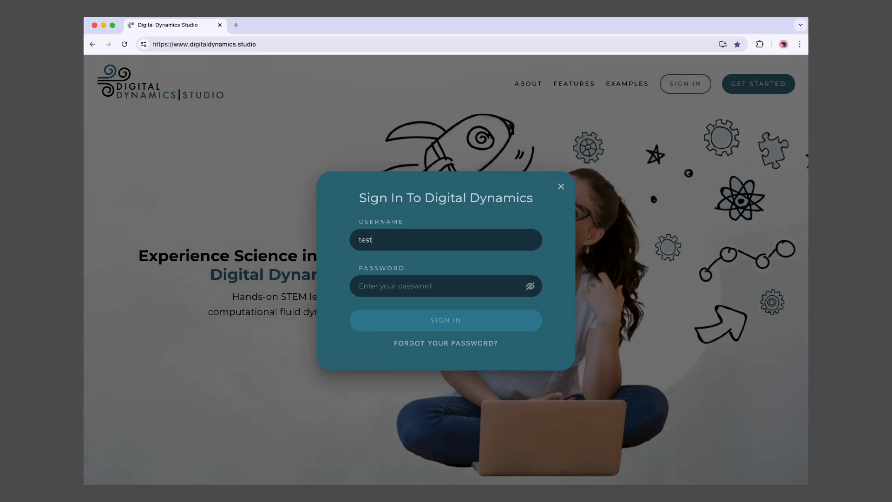
type("•••••")
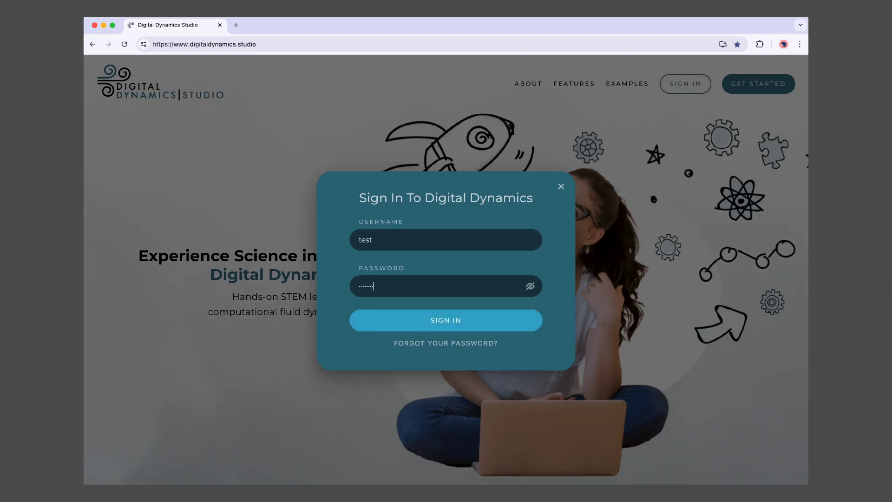
key("Return")
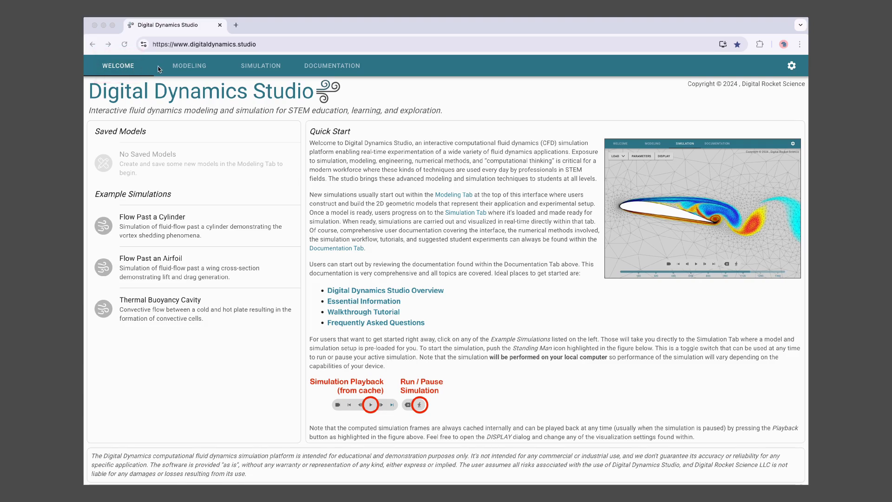
- Inspect the cylinder on the Modeling canvas with TOOLS and MENU shown, then switch to Simulation
left_click(189, 67)
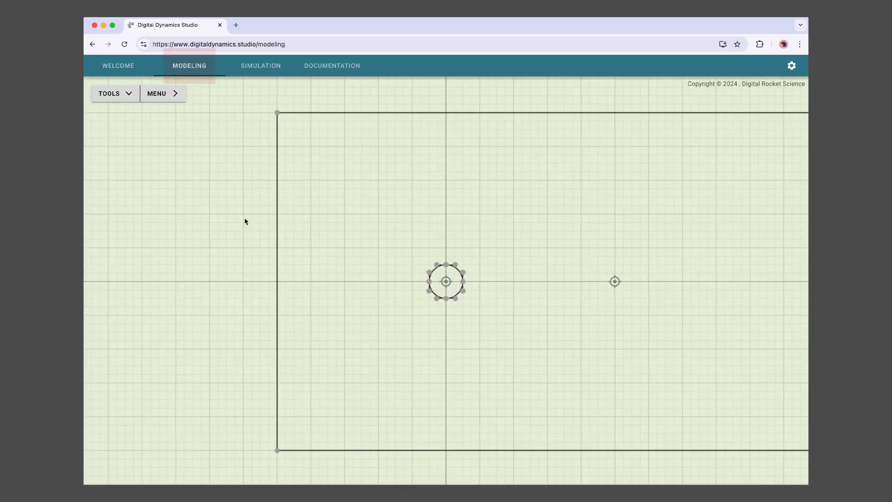
left_click(112, 93)
left_click(158, 94)
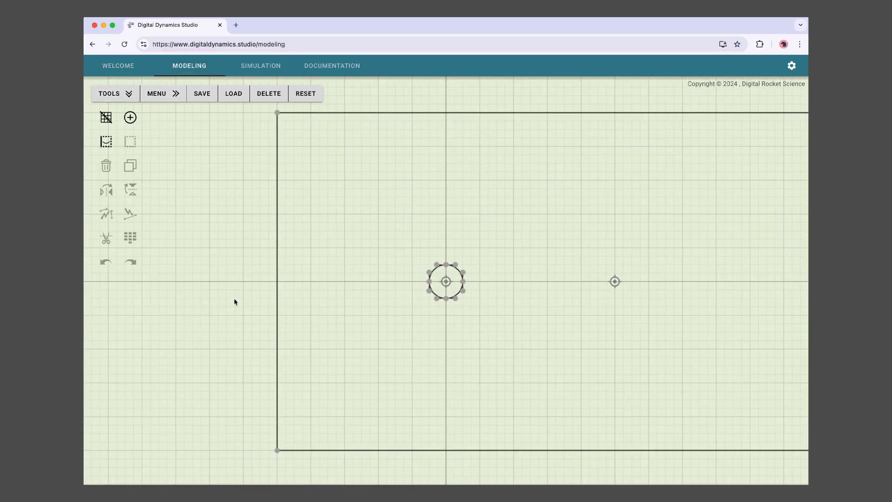
left_click_drag(334, 312, 241, 309)
scroll(265, 317, "up", 4)
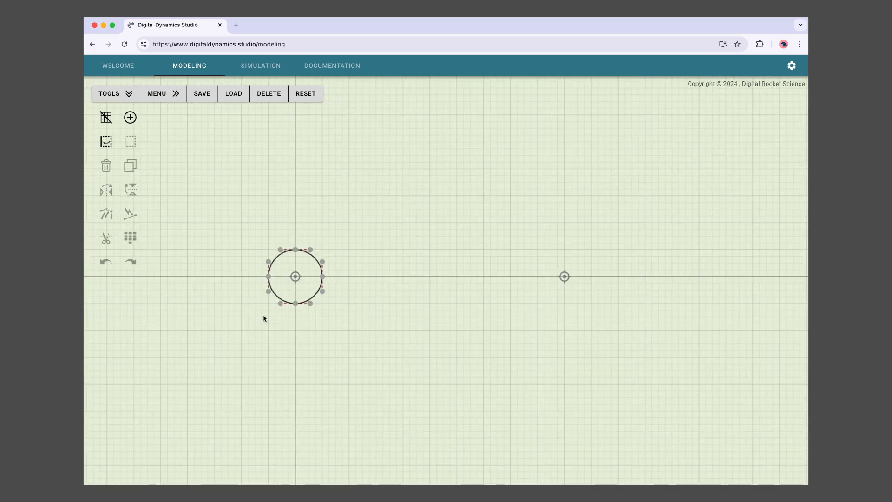
scroll(333, 344, "down", 3)
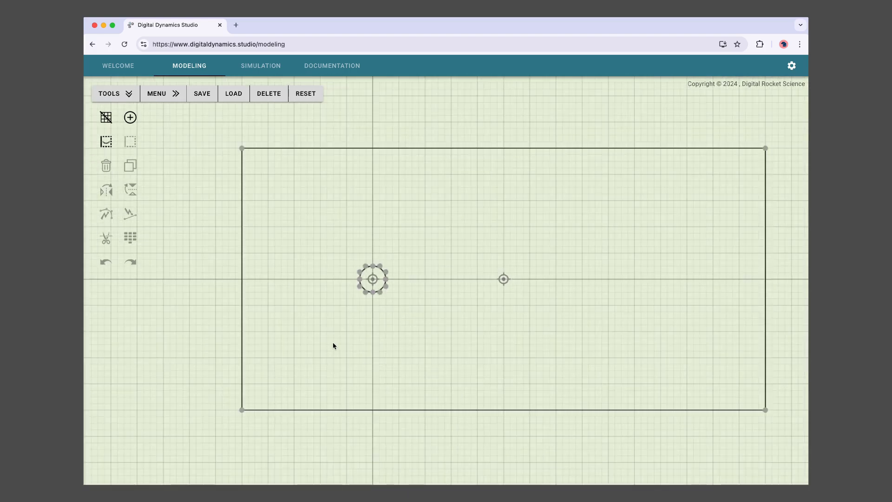
scroll(332, 344, "up", 5)
scroll(334, 339, "down", 3)
left_click(261, 66)
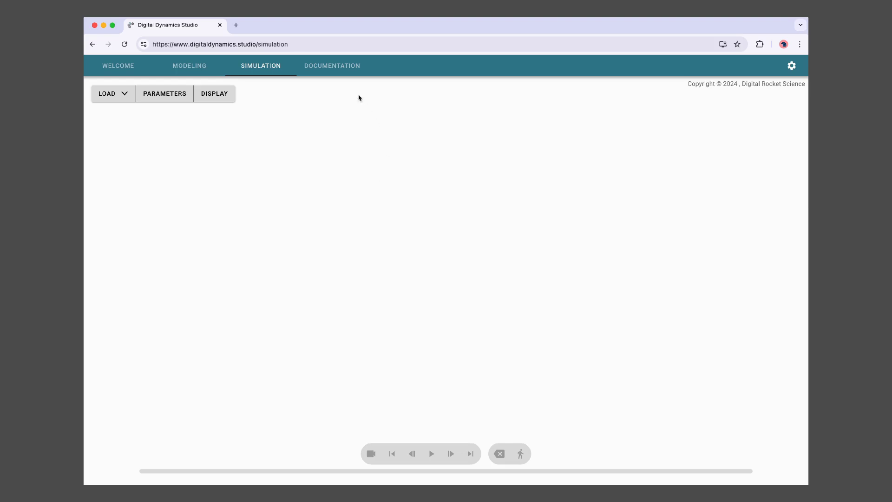
- Open the Bernoulli's Principle page under Experiments > Aerodynamics and scroll through it
left_click(333, 68)
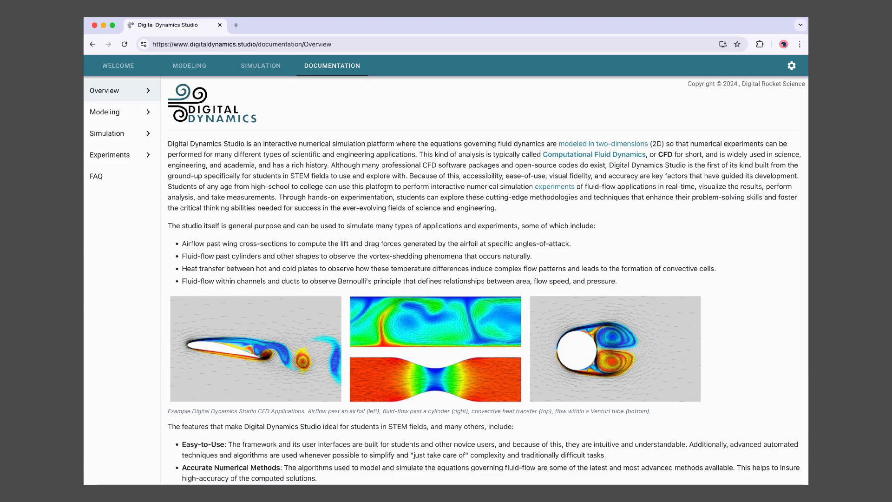
left_click(149, 156)
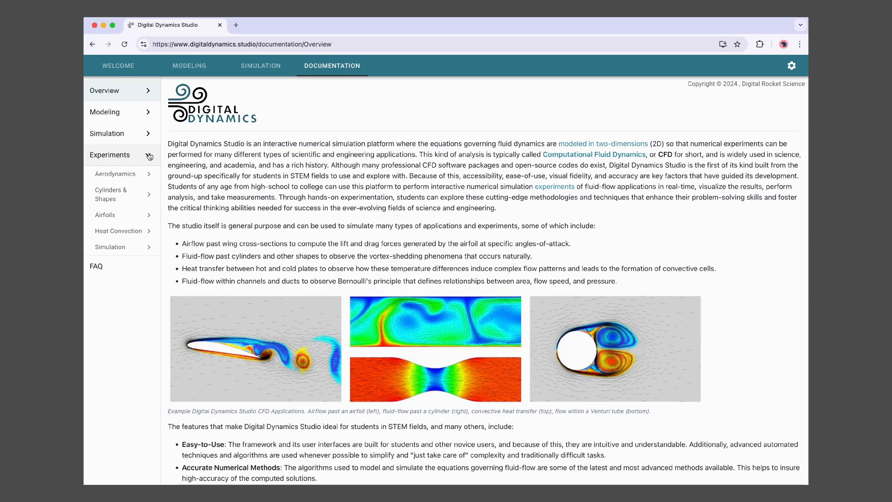
left_click(154, 176)
left_click(141, 189)
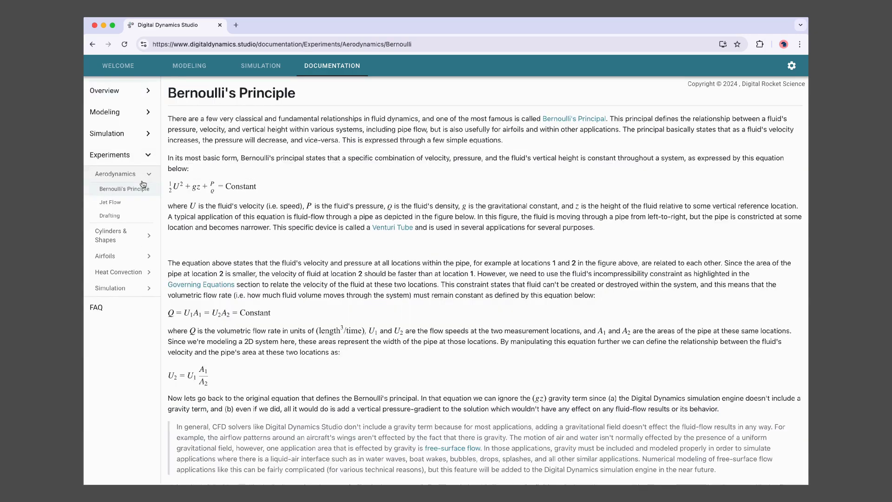
scroll(211, 226, "down", 6)
scroll(211, 226, "up", 2)
scroll(211, 227, "up", 3)
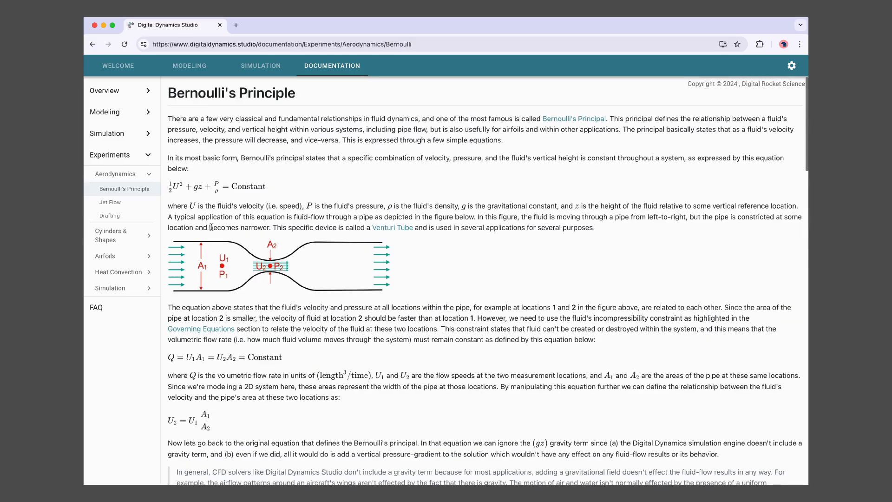
scroll(214, 230, "down", 15)
scroll(235, 256, "down", 5)
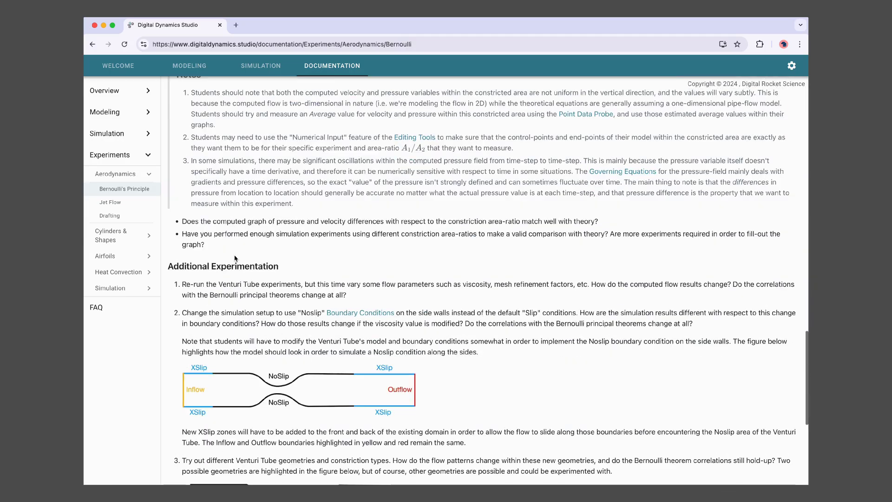
scroll(235, 256, "up", 3)
scroll(235, 258, "down", 10)
scroll(235, 257, "up", 10)
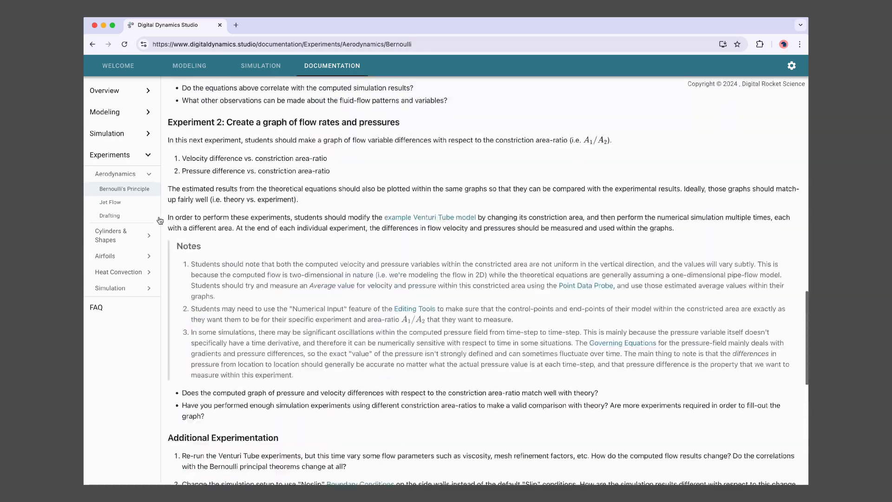
- Open the High-Speed Jet Flows page and collapse the Experiments section
left_click(119, 202)
left_click(149, 155)
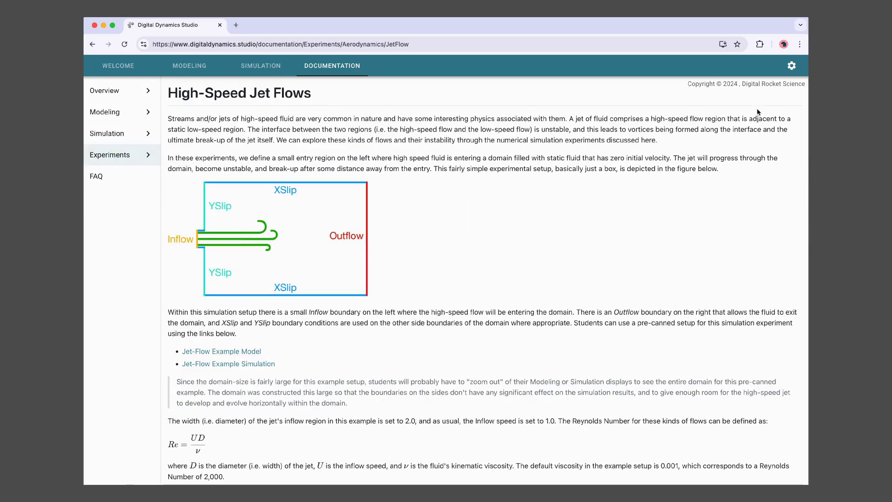
left_click(791, 65)
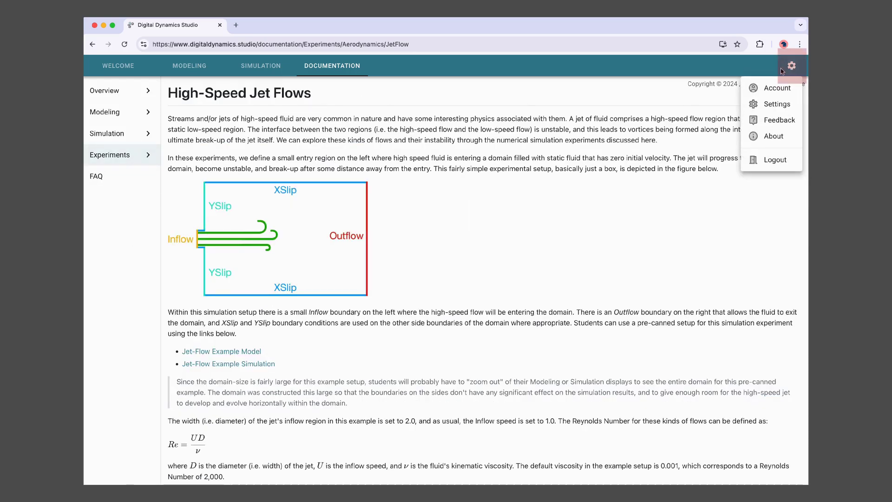
- Open the Feedback form from the gear menu, close it, and return to the Modeling canvas
left_click(778, 120)
left_click(650, 215)
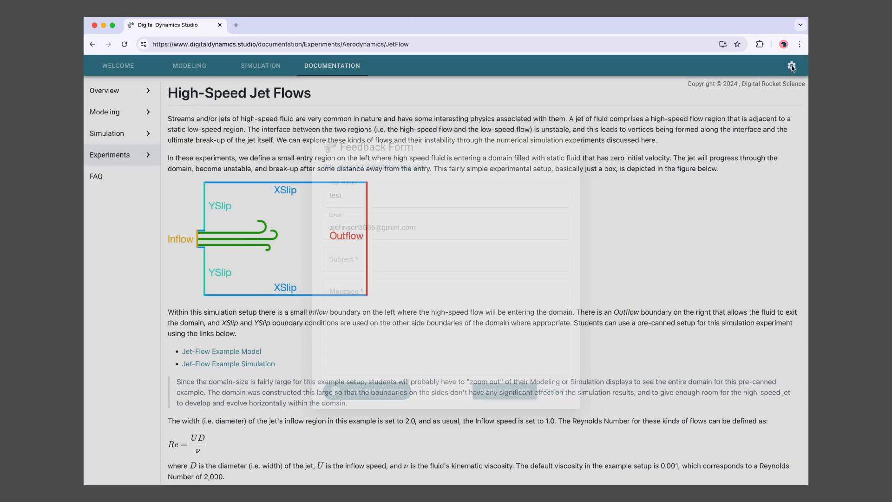
left_click(791, 65)
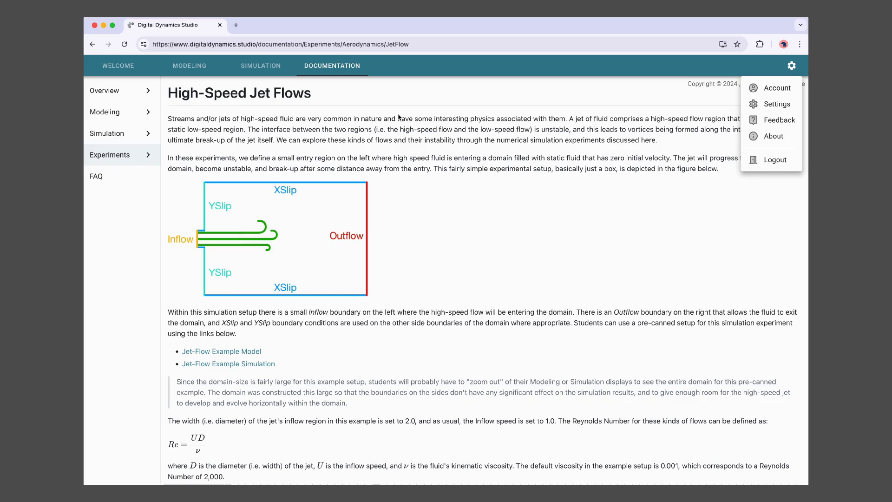
left_click(192, 68)
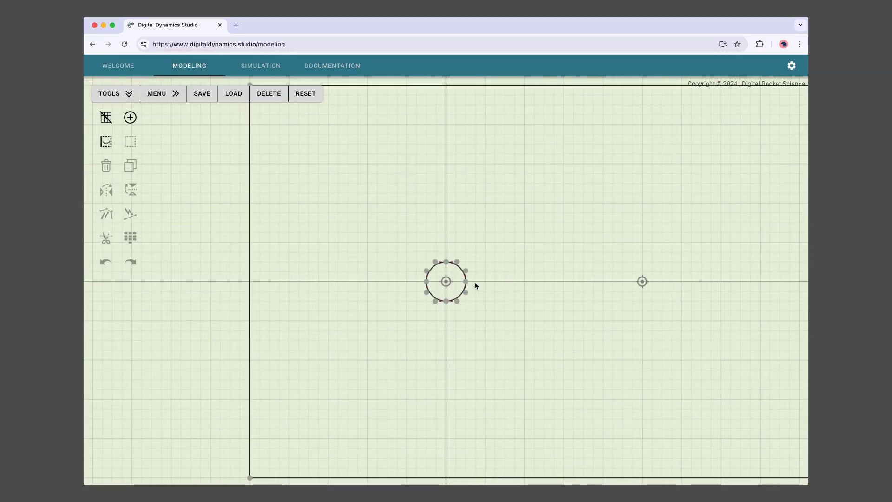
left_click_drag(466, 282, 519, 264)
left_click_drag(457, 262, 471, 228)
left_click_drag(423, 282, 468, 264)
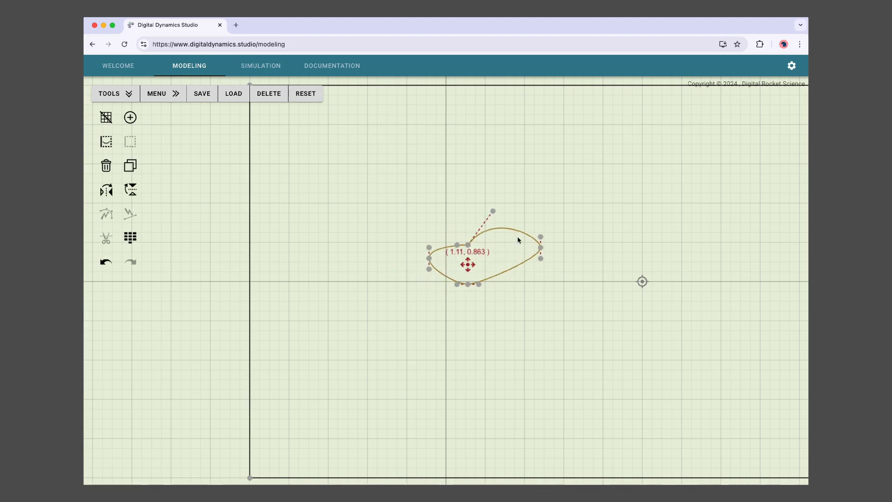
left_click_drag(527, 235, 534, 298)
scroll(434, 386, "down", 5)
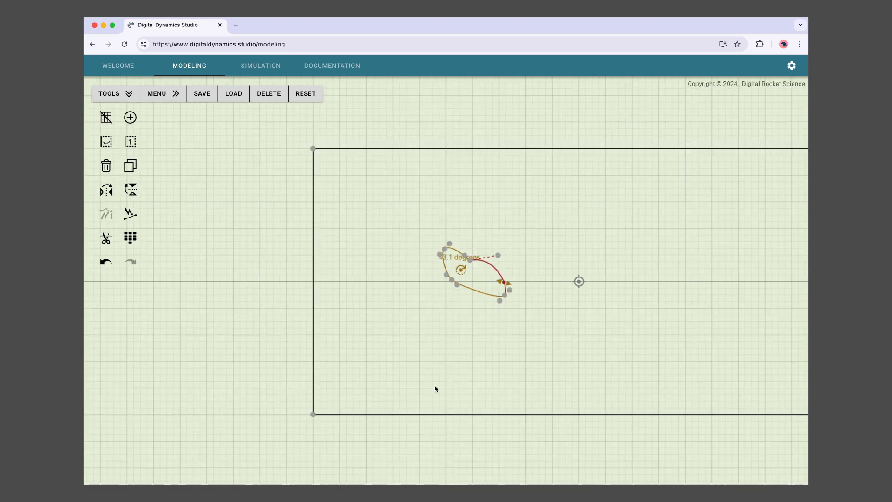
left_click(103, 266)
left_click(104, 264)
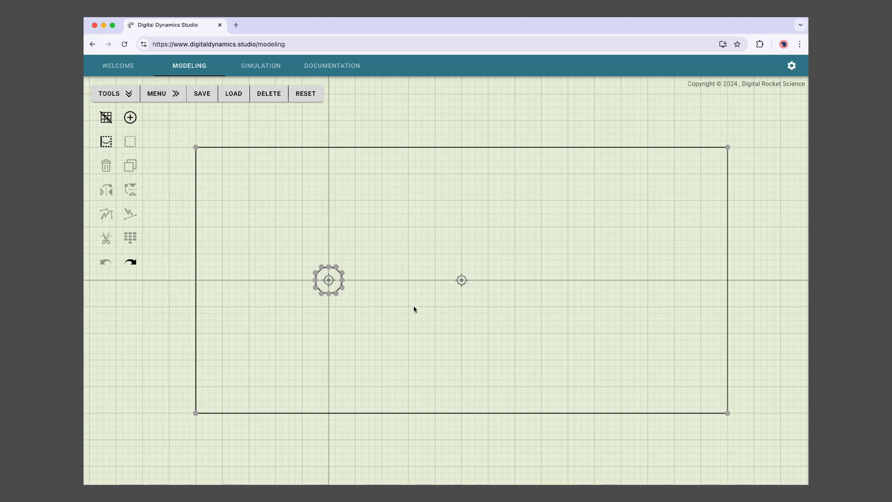
- Duplicate the cylinder circle and move the copy up and to the right
scroll(413, 309, "up", 2)
left_click(287, 279)
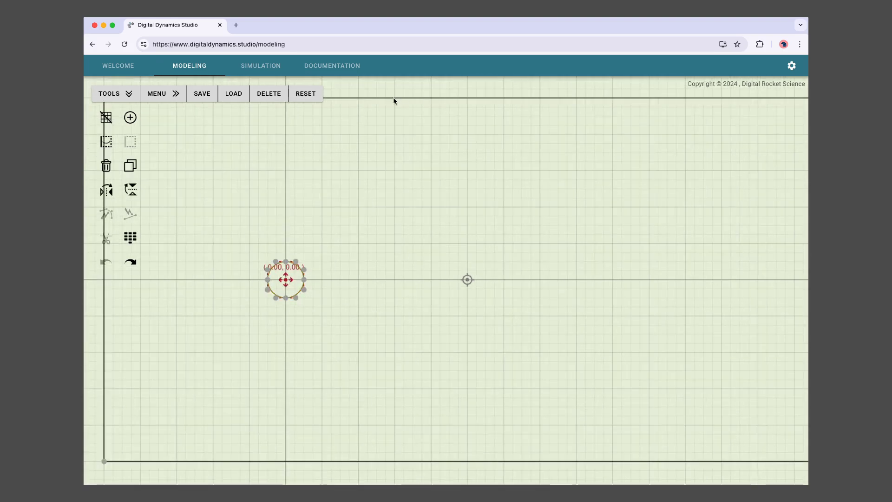
scroll(444, 249, "down", 3)
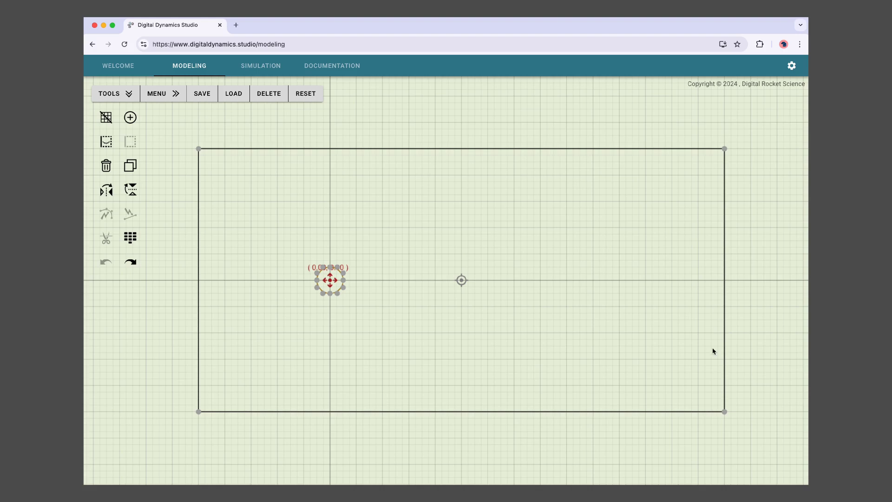
scroll(525, 329, "up", 3)
left_click_drag(327, 266, 393, 246)
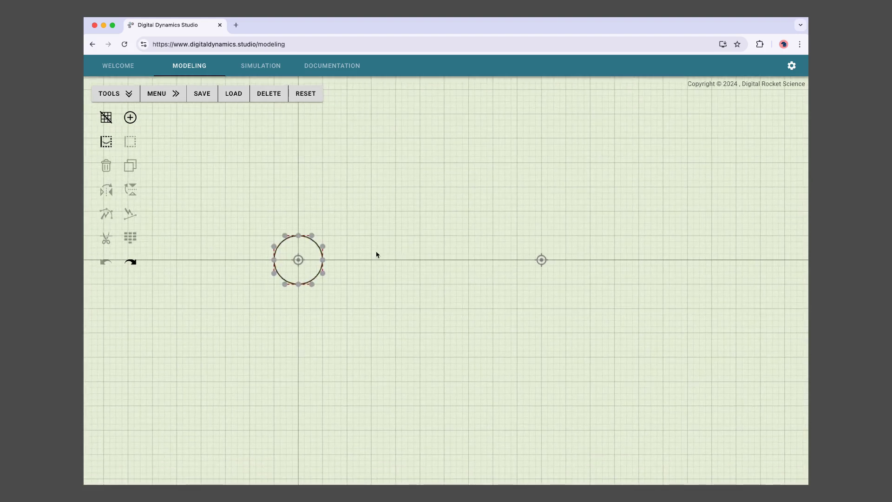
scroll(375, 255, "down", 1)
left_click(287, 263)
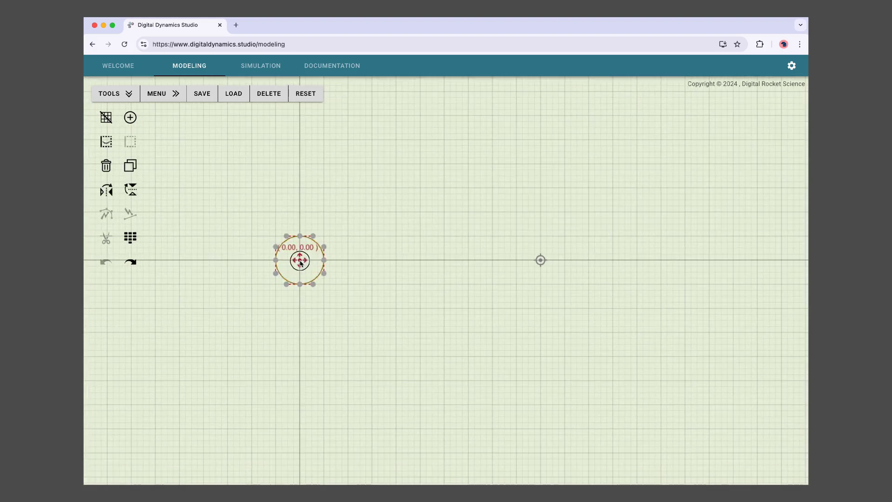
left_click(130, 165)
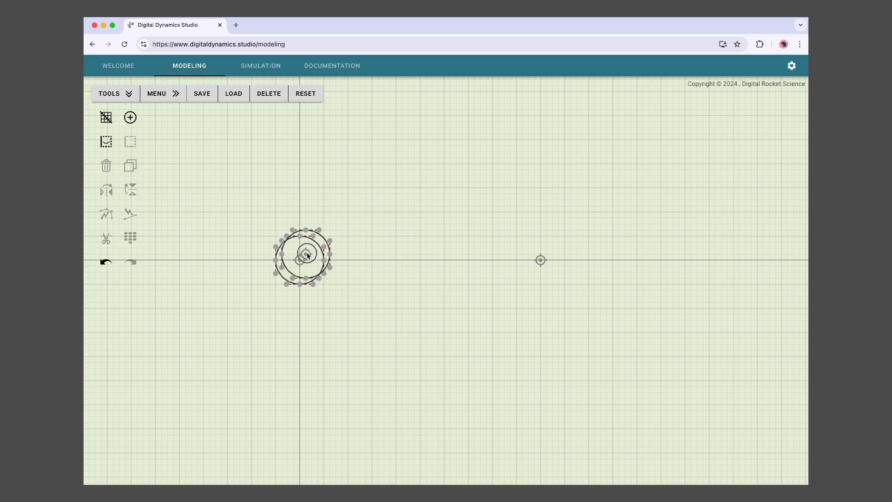
left_click_drag(306, 254, 361, 227)
- Cut the copy into a straight-edged half-disc and rotate it, placing it near (3.03, -0.120)
key("Delete")
left_click(363, 228)
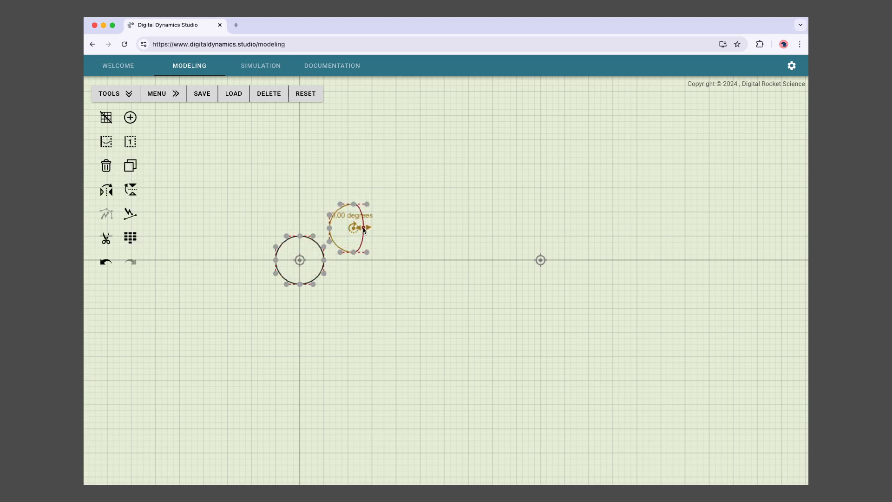
left_click(130, 214)
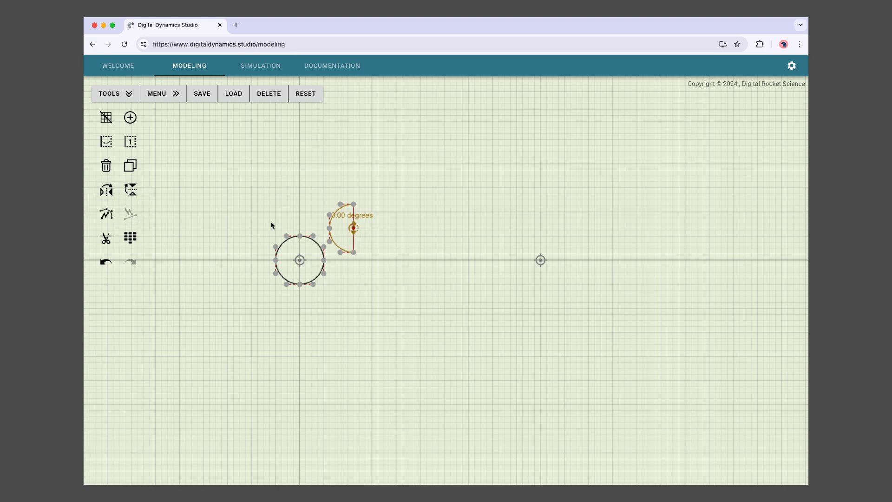
left_click_drag(339, 216, 371, 253)
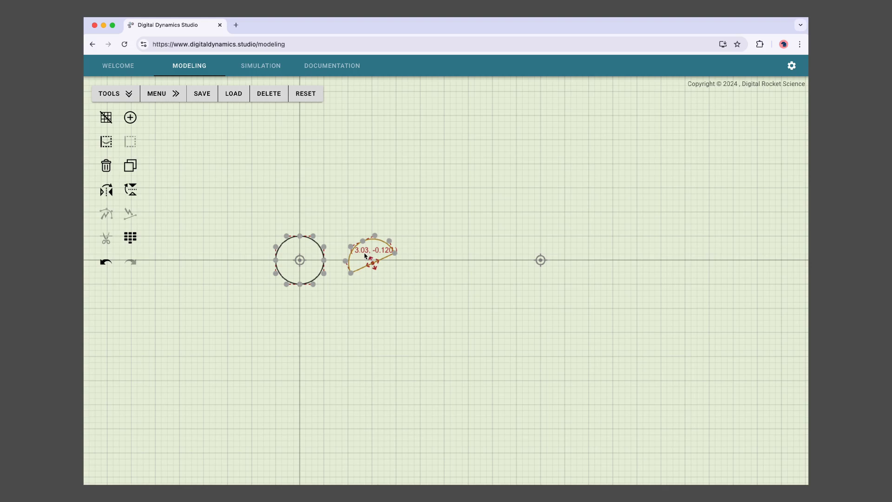
left_click(307, 95)
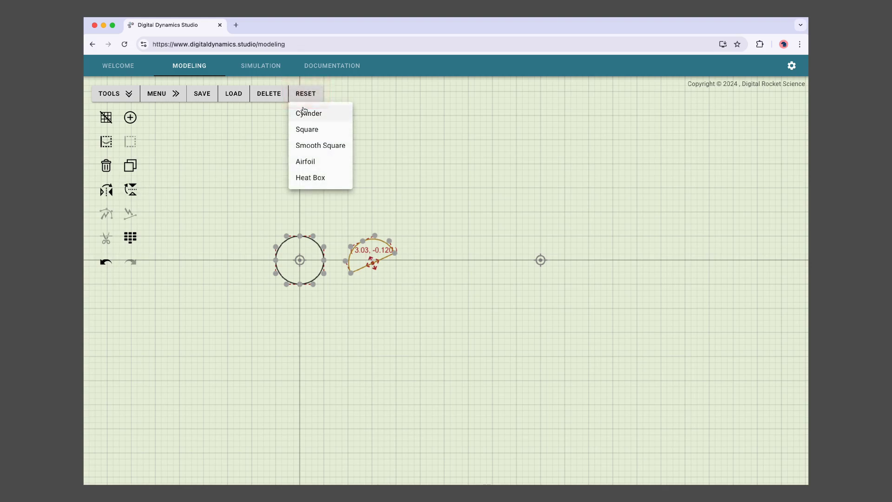
- Load the Airfoil preset, rotate it slightly and thin it to NACA 4411
left_click(309, 114)
left_click(305, 94)
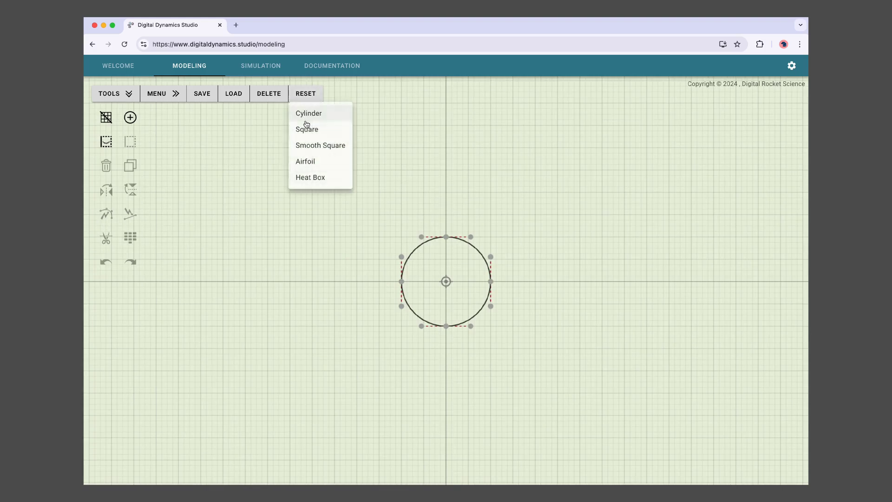
left_click(307, 163)
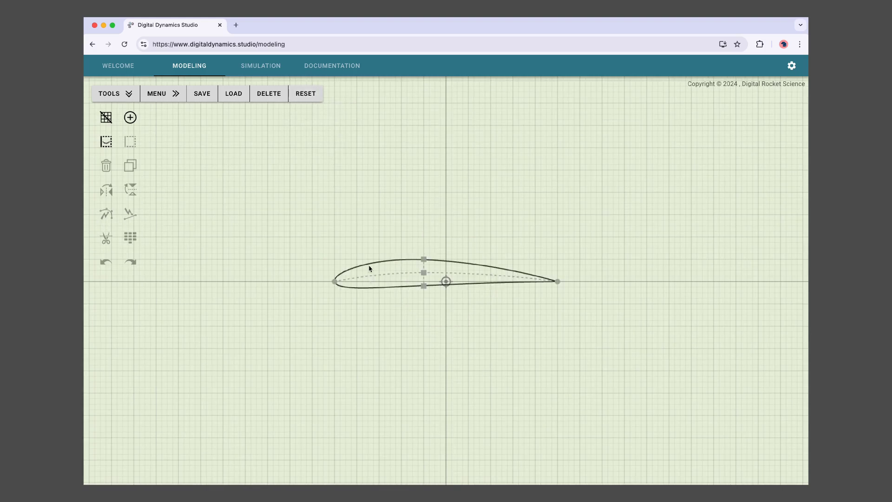
left_click(422, 272)
mouse_move(373, 264)
left_mouse_down()
mouse_move(389, 248)
mouse_move(376, 258)
left_mouse_up()
left_click_drag(423, 283, 424, 283)
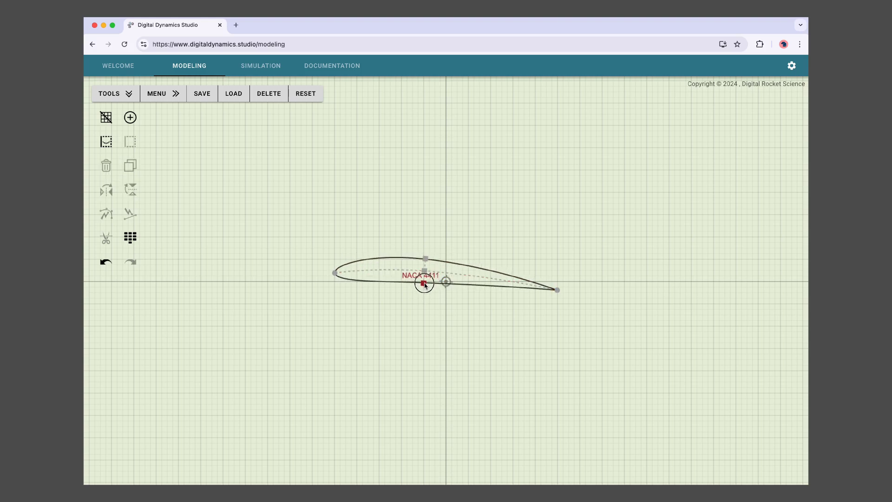
scroll(275, 245, "down", 5)
scroll(285, 236, "up", 2)
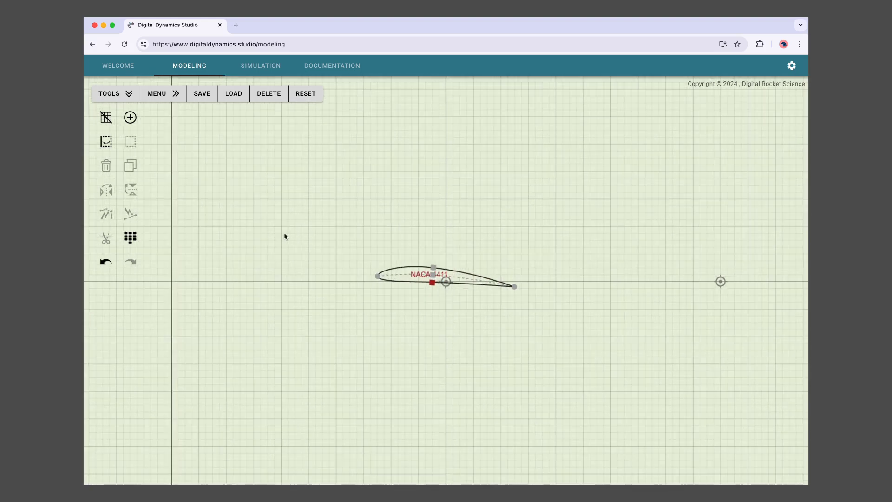
- Reset to the Cylinder preset and zoom out to show the whole flow domain
left_click(309, 96)
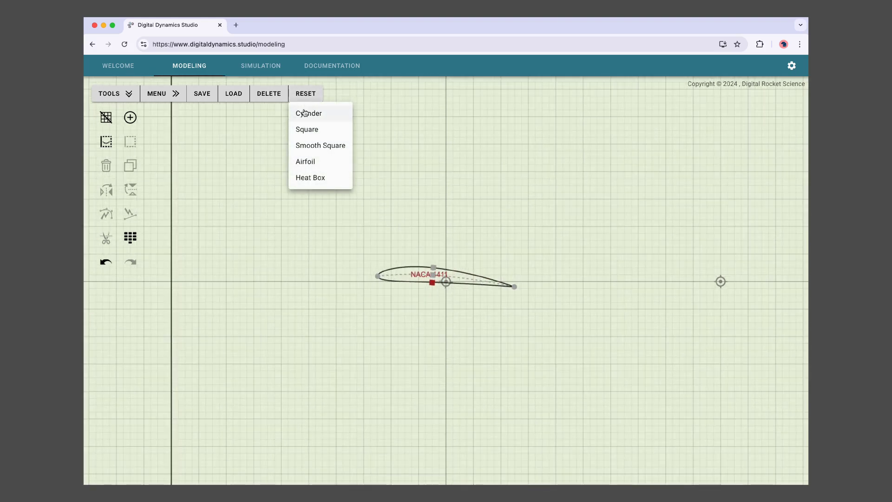
left_click(305, 114)
scroll(333, 259, "down", 3)
scroll(330, 257, "down", 1)
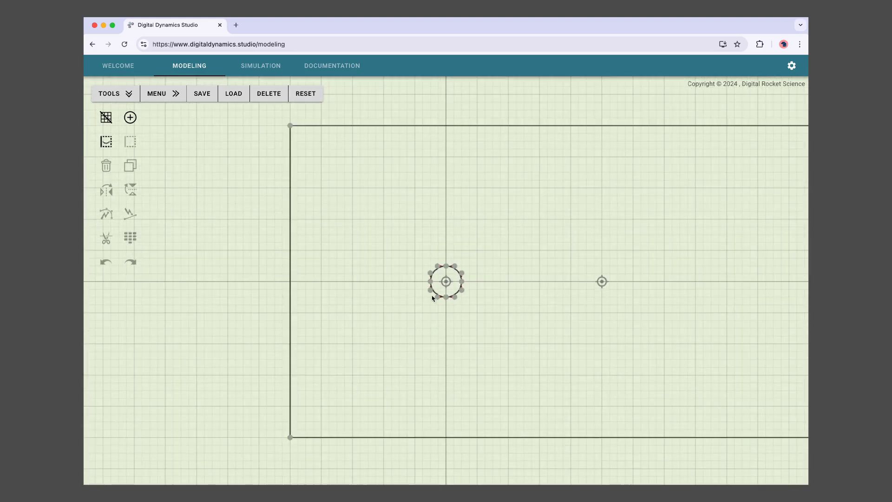
left_click_drag(393, 286, 289, 291)
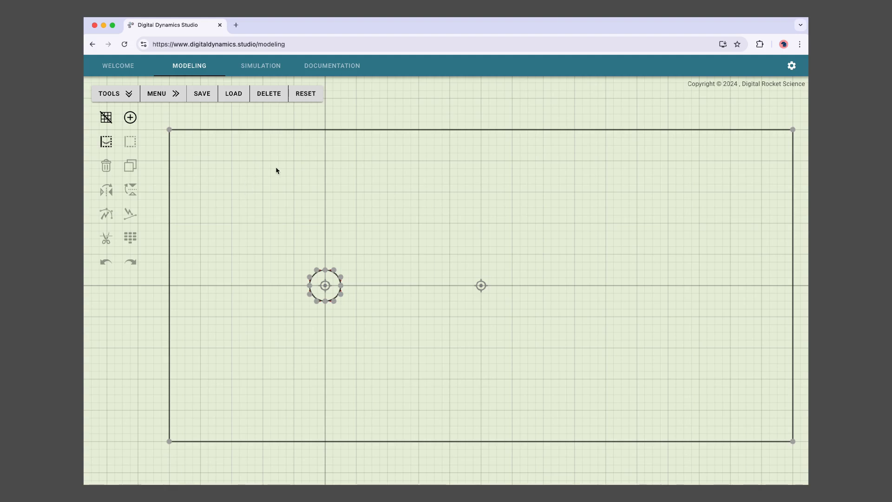
- Load the current cylinder model via LOAD > Current Model and pan over its triangular mesh
left_click(261, 66)
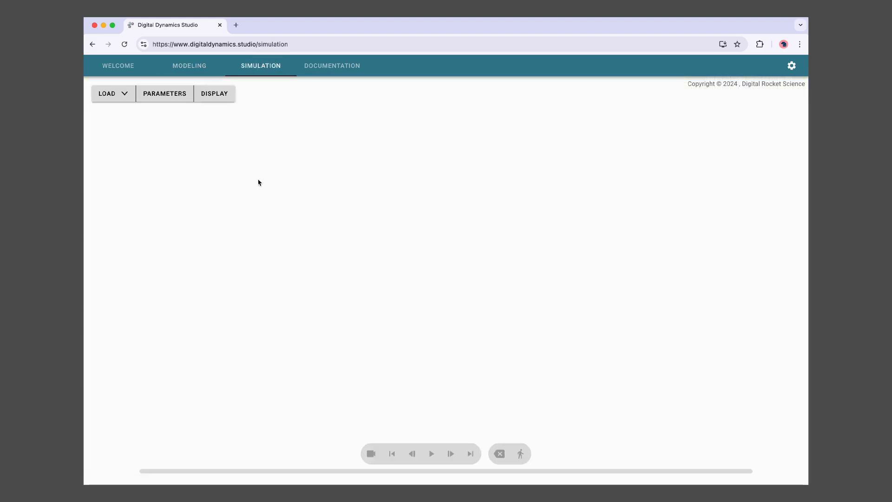
left_click(122, 99)
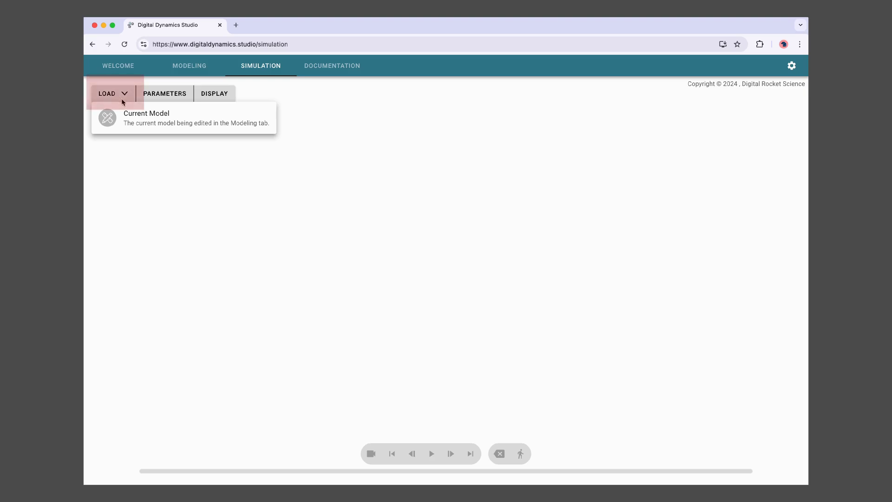
left_click(134, 119)
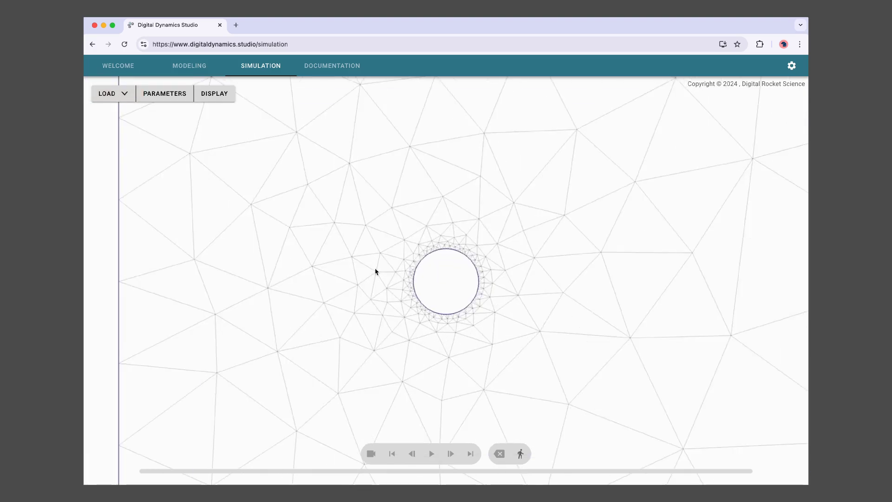
left_click_drag(392, 278, 261, 272)
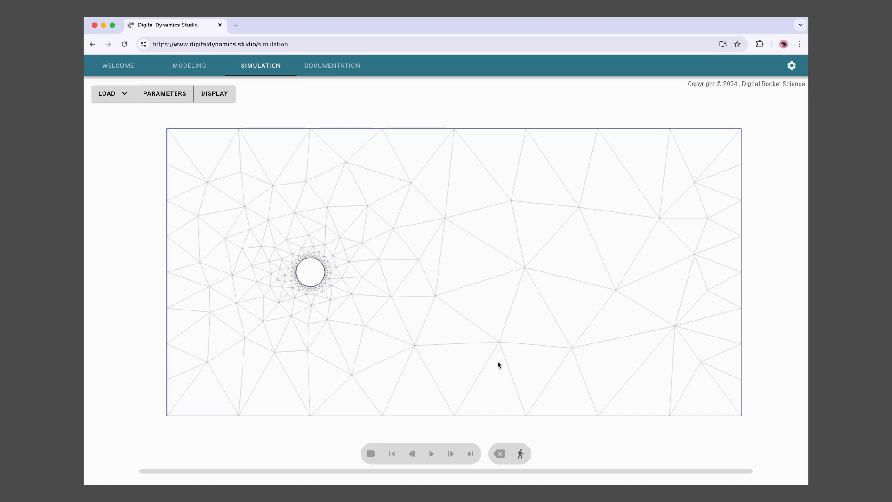
scroll(510, 355, "up", 2)
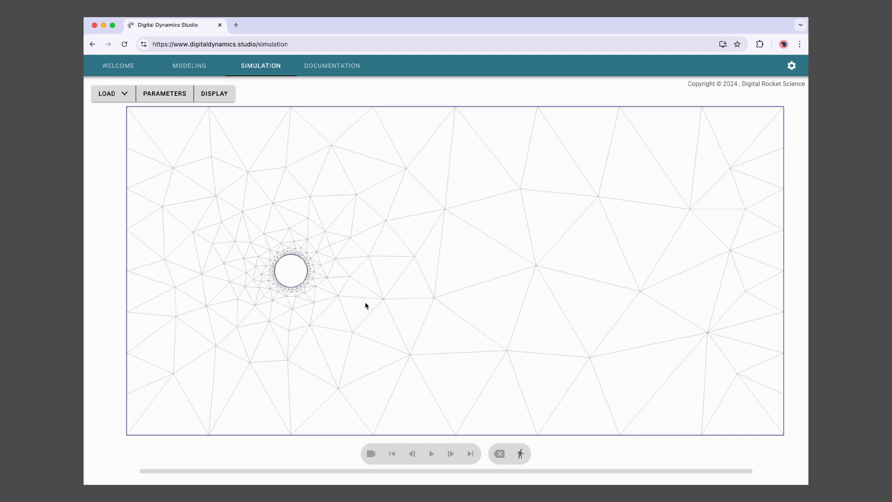
scroll(364, 306, "down", 2)
scroll(362, 310, "up", 2)
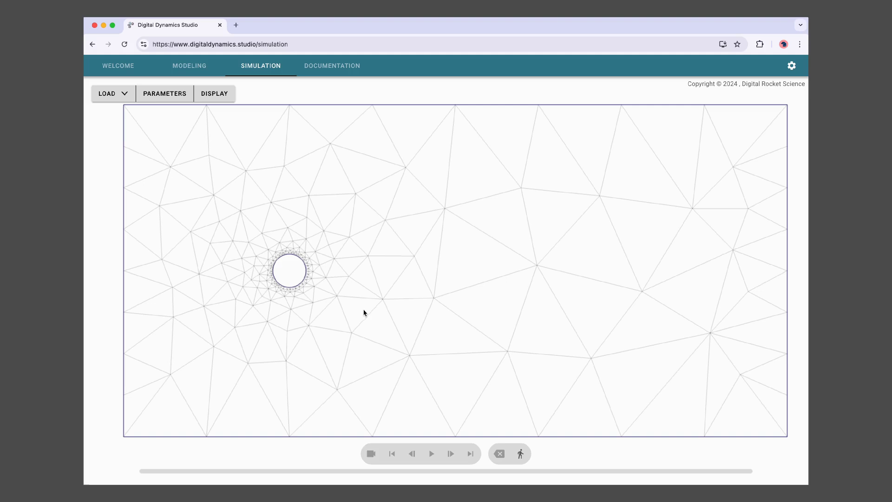
left_click_drag(364, 308, 358, 312)
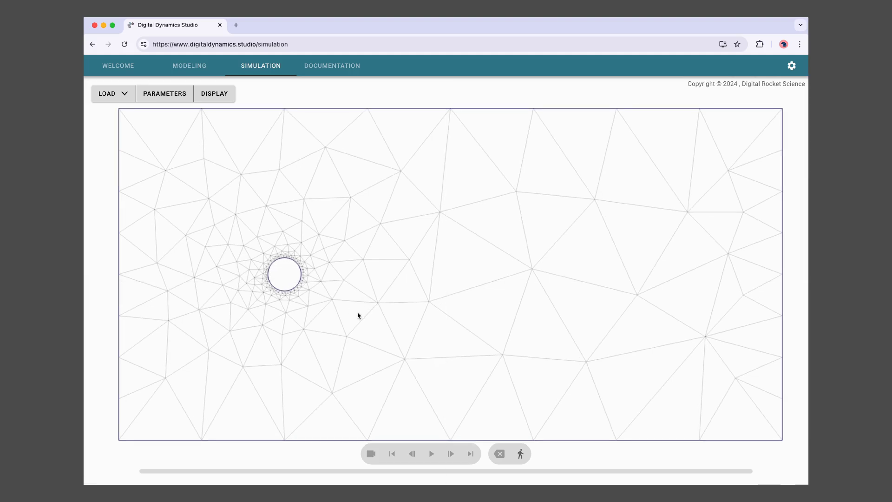
scroll(334, 325, "up", 1)
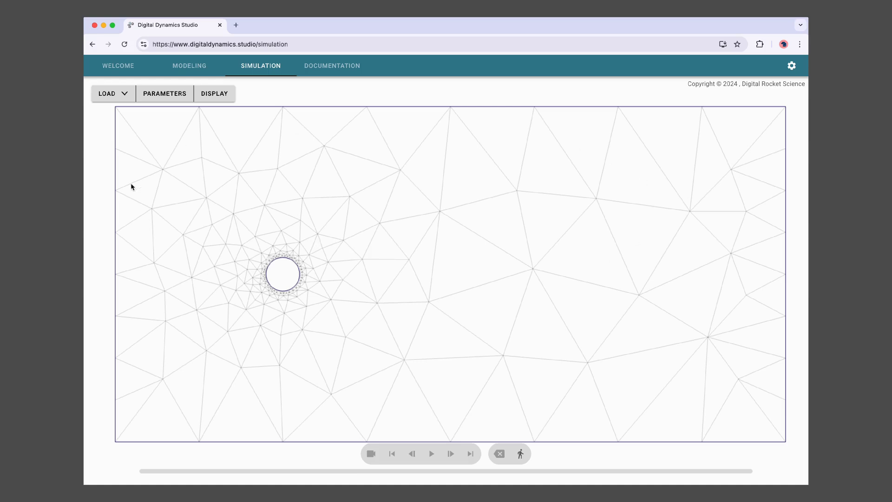
scroll(338, 358, "down", 1)
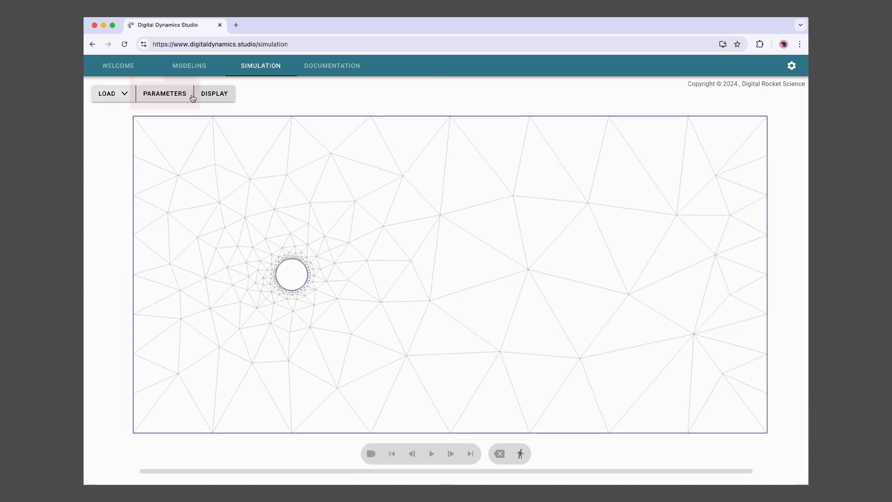
- In Advanced Parameters, set Mesh Refinement Factor and Max Mesh Size Limit both to 2
left_click(175, 97)
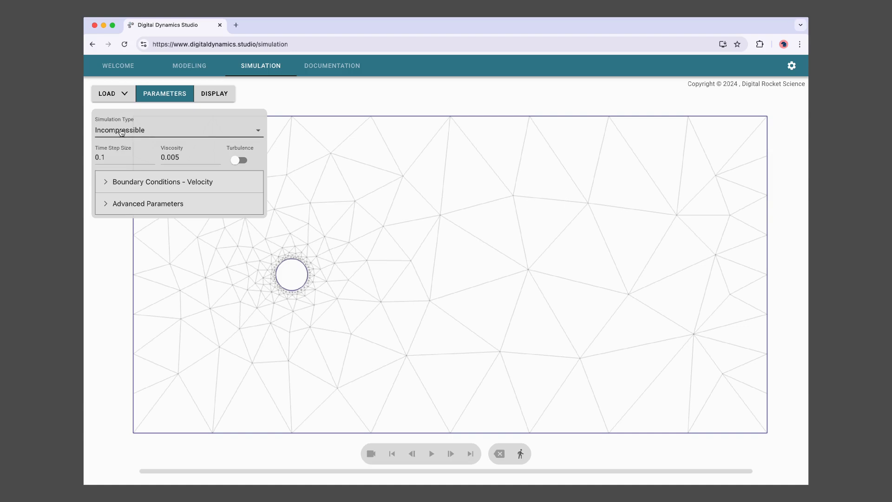
left_click(159, 184)
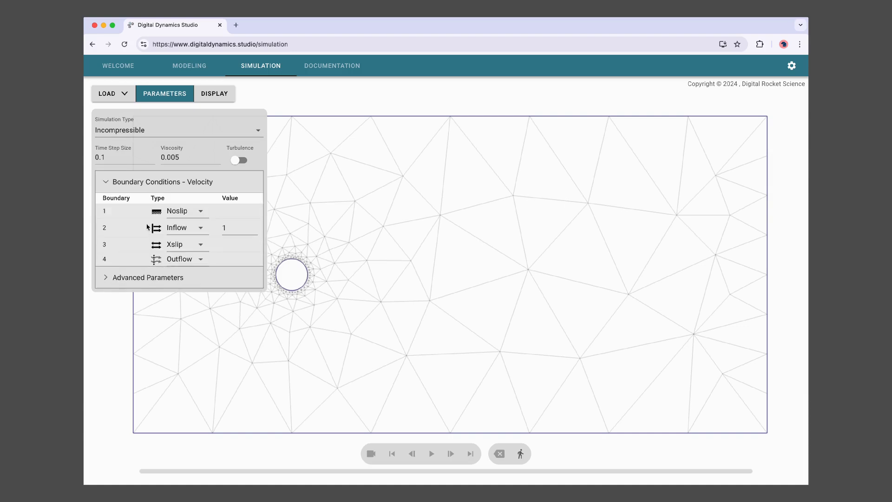
left_click(162, 184)
left_click(155, 207)
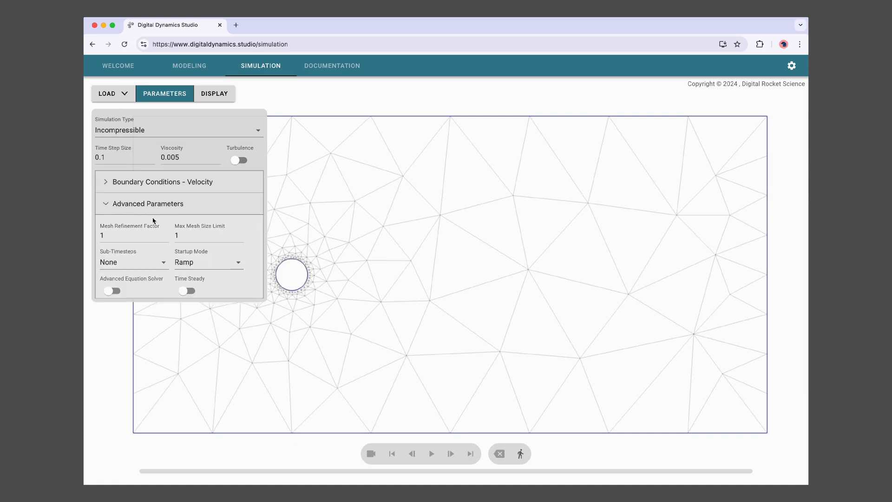
double_click(110, 237)
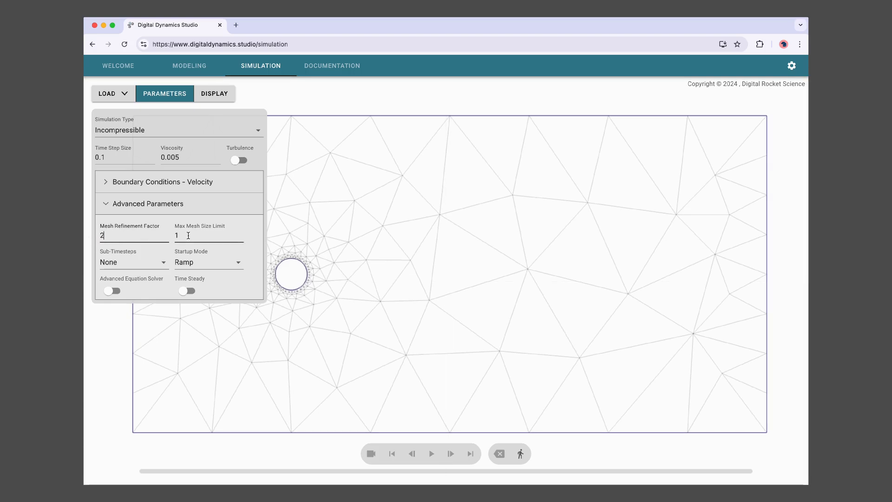
left_click(170, 206)
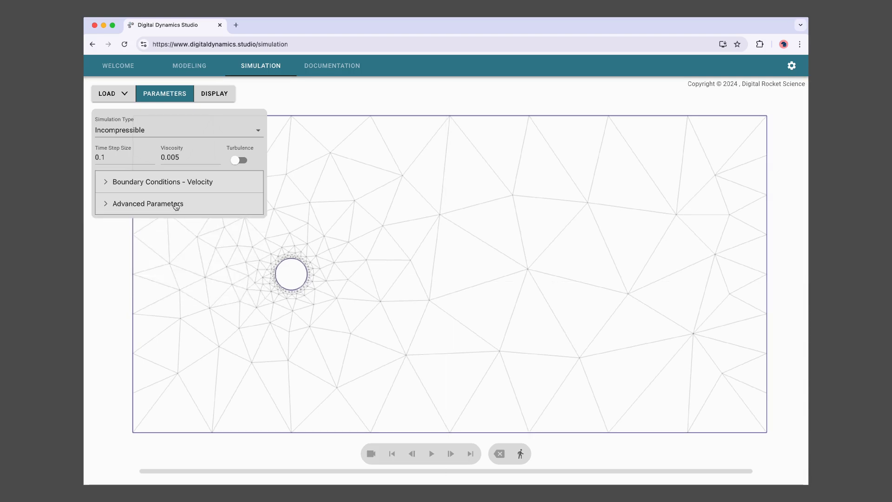
left_click(175, 100)
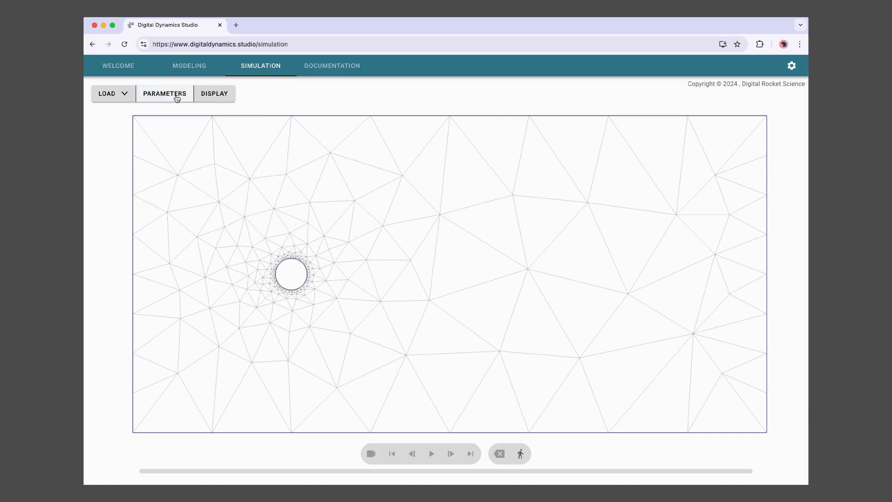
left_click(220, 95)
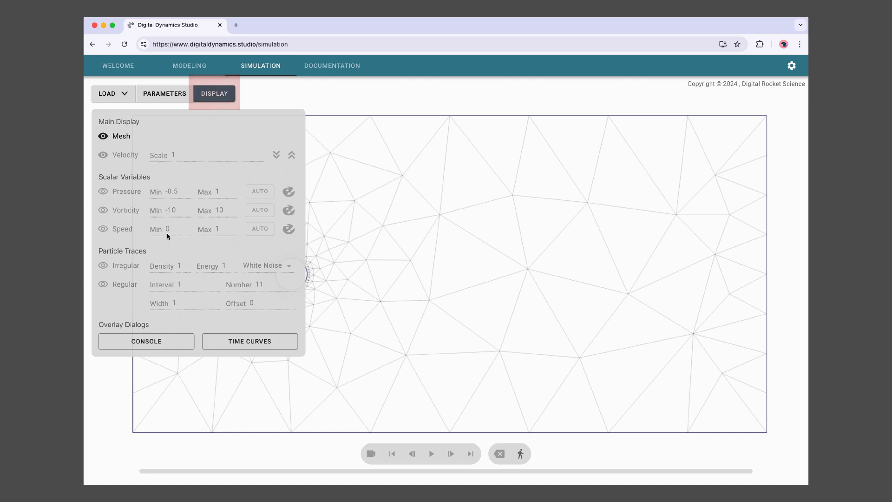
left_click(214, 95)
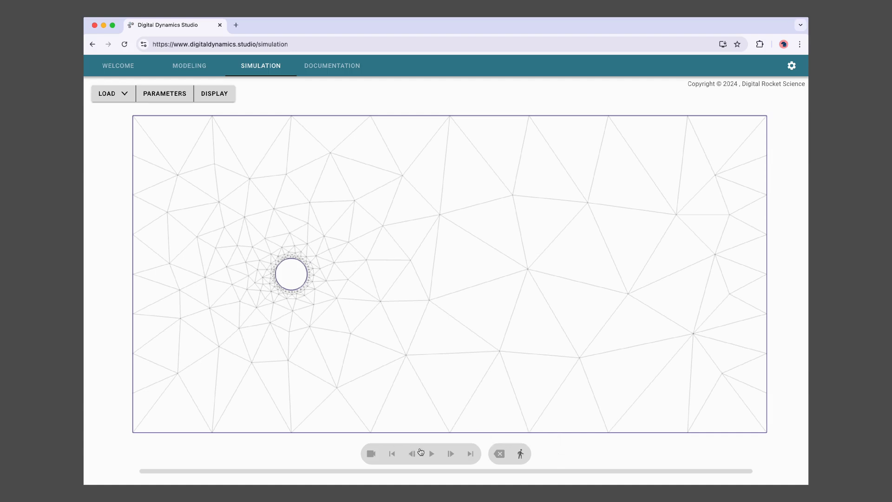
- Zoom and pan until the cylinder and its refined mesh fill the view, then start the simulation
scroll(445, 374, "up", 5)
left_click_drag(363, 316, 529, 320)
scroll(522, 378, "up", 7)
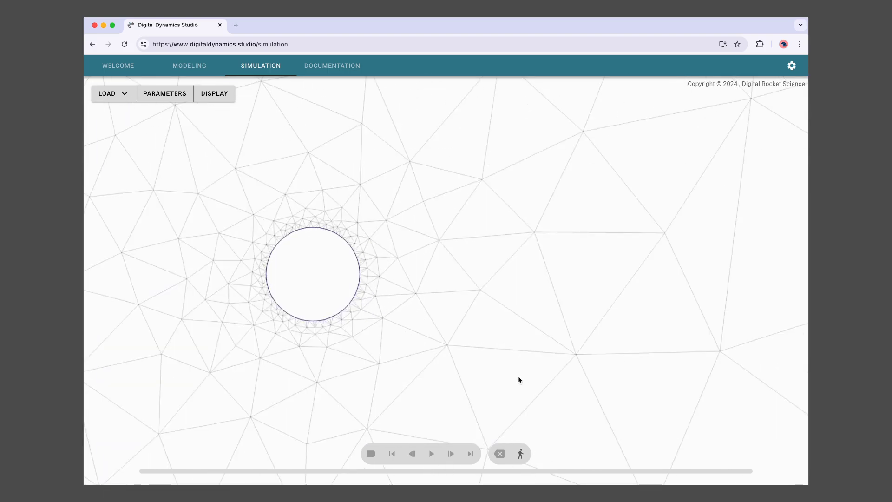
scroll(511, 377, "down", 2)
left_click_drag(482, 380, 428, 359)
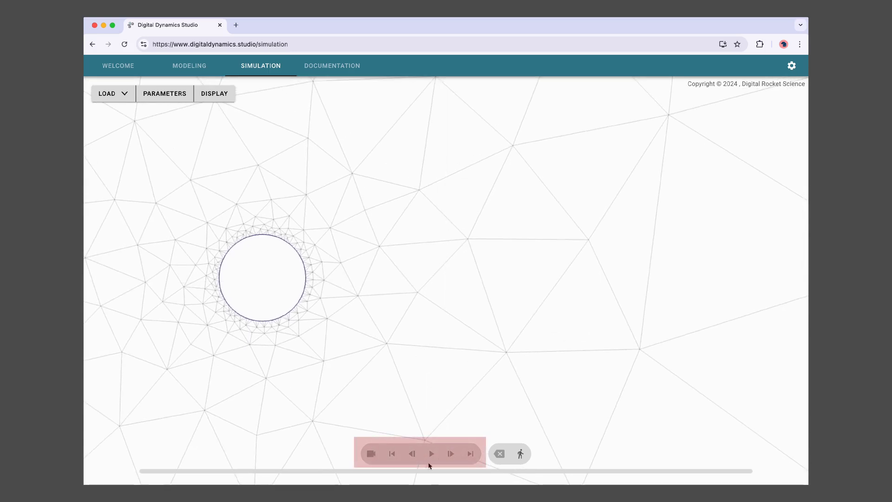
scroll(423, 358, "down", 3)
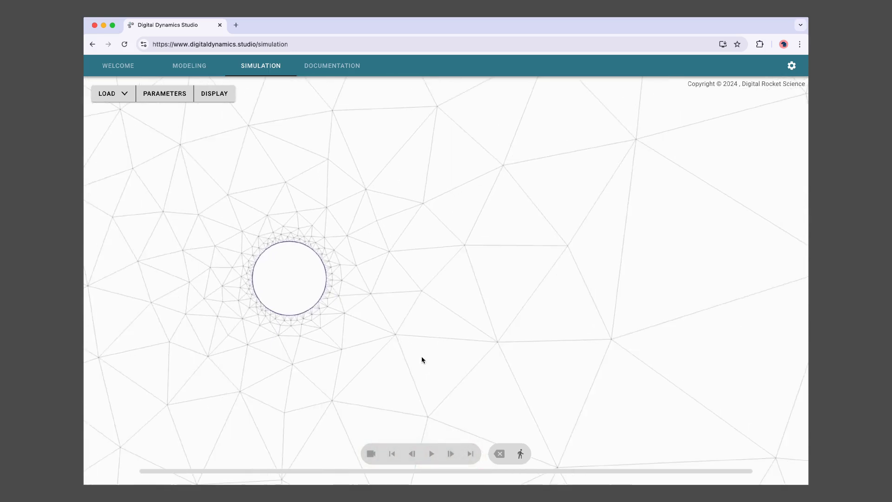
scroll(443, 336, "up", 5)
left_click_drag(442, 335, 454, 345)
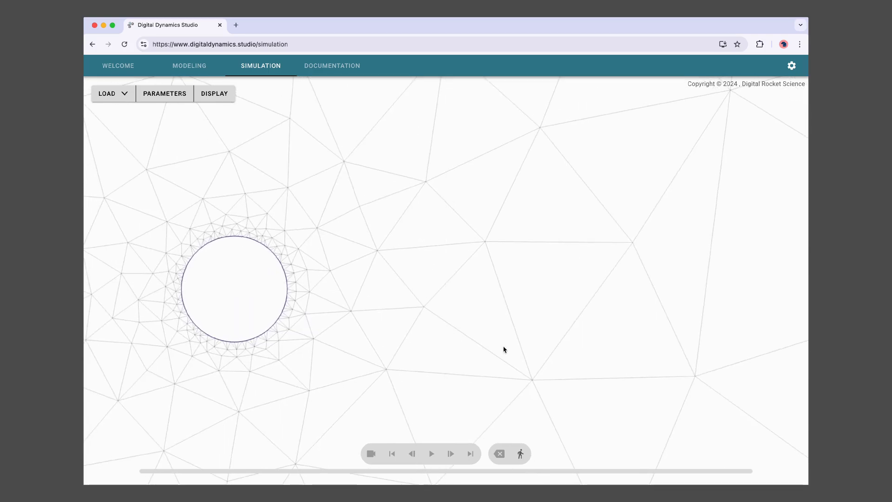
left_click_drag(510, 356, 495, 370)
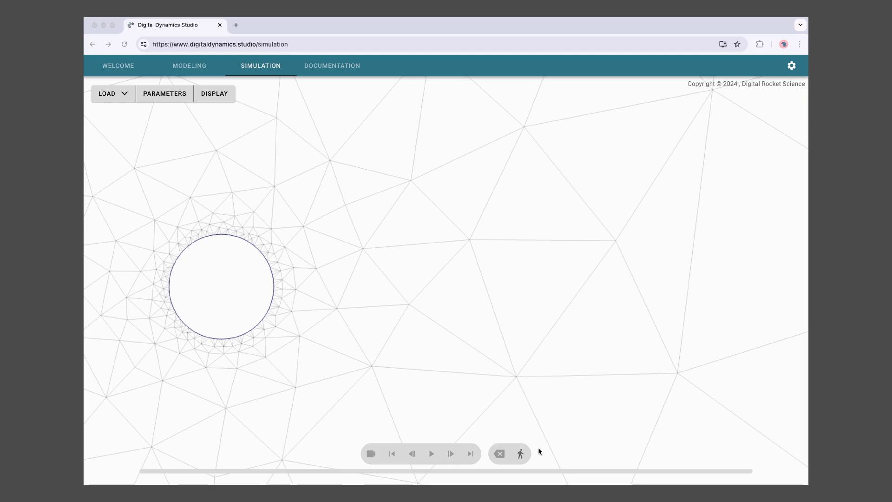
left_click(521, 454)
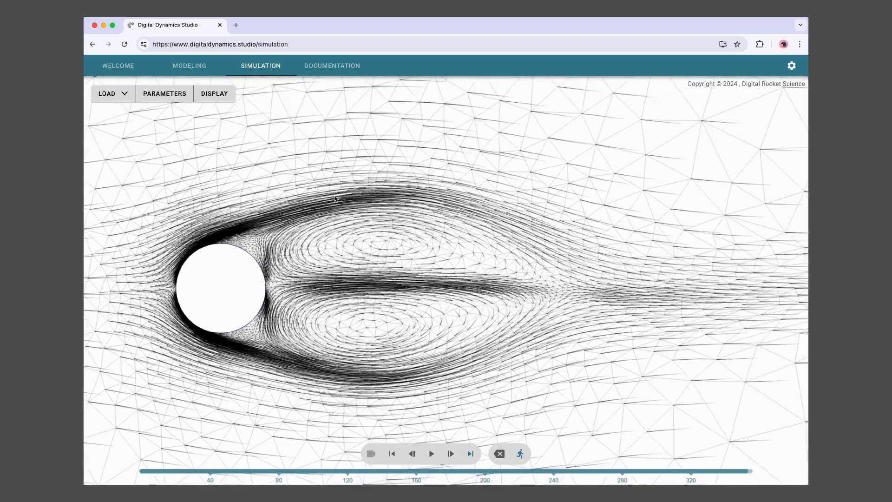
- Preview the Vorticity map, then show only the mesh with velocity streamlines and vorticity off
left_click(214, 94)
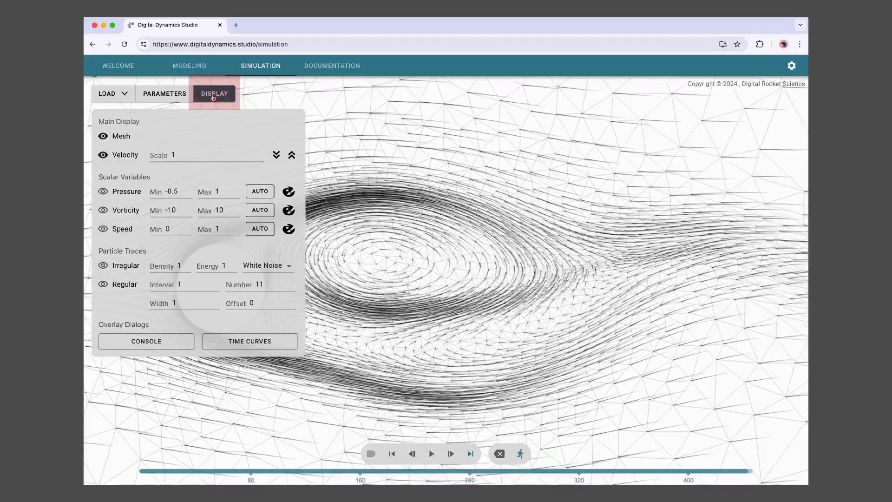
left_click(103, 210)
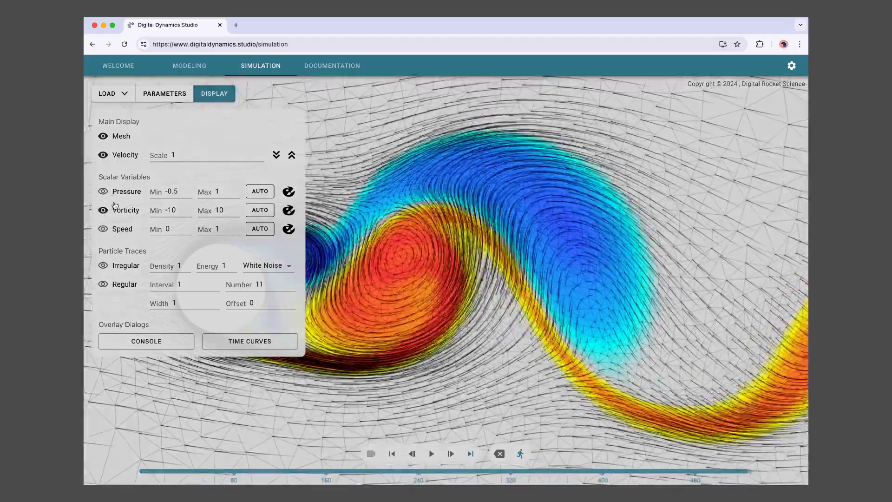
left_click(103, 135)
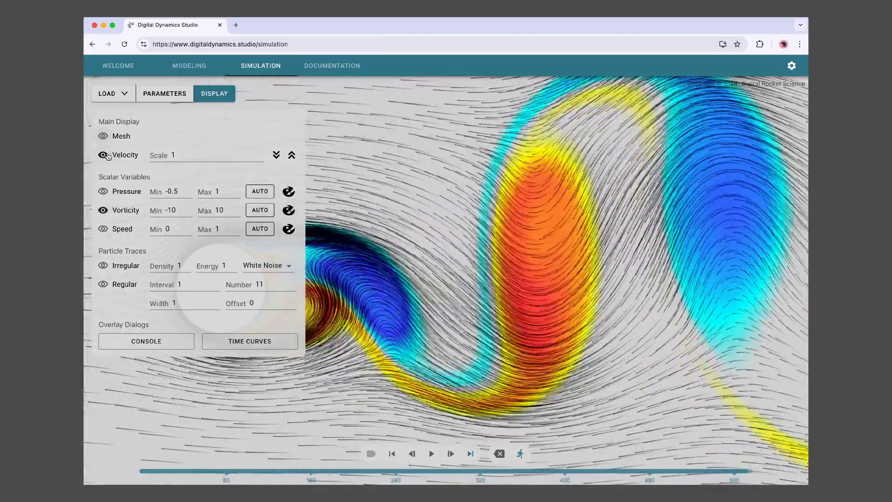
left_click(103, 155)
left_click(103, 210)
left_click(103, 136)
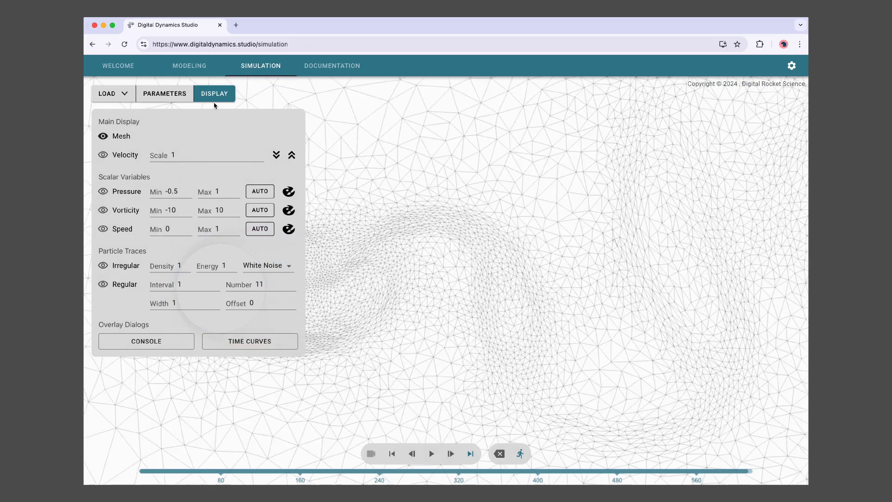
left_click(215, 94)
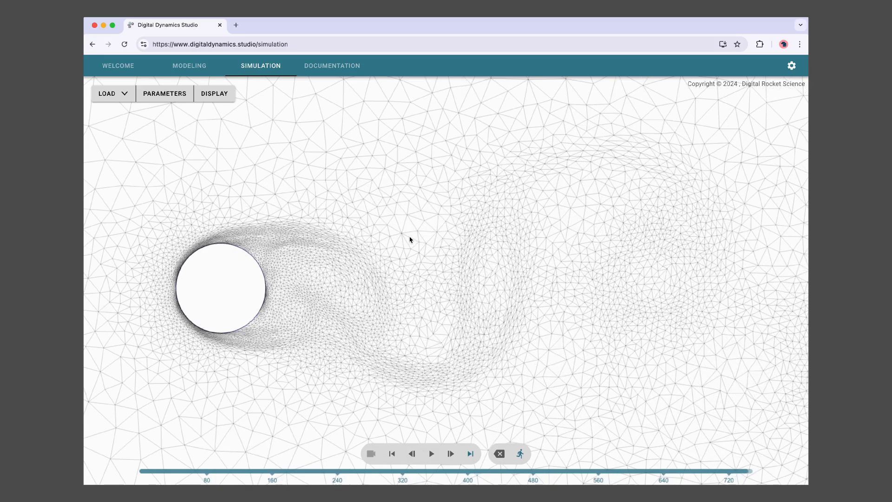
- Turn the Vorticity colour map back on over the mesh and frame the vortex street wake
left_click(213, 95)
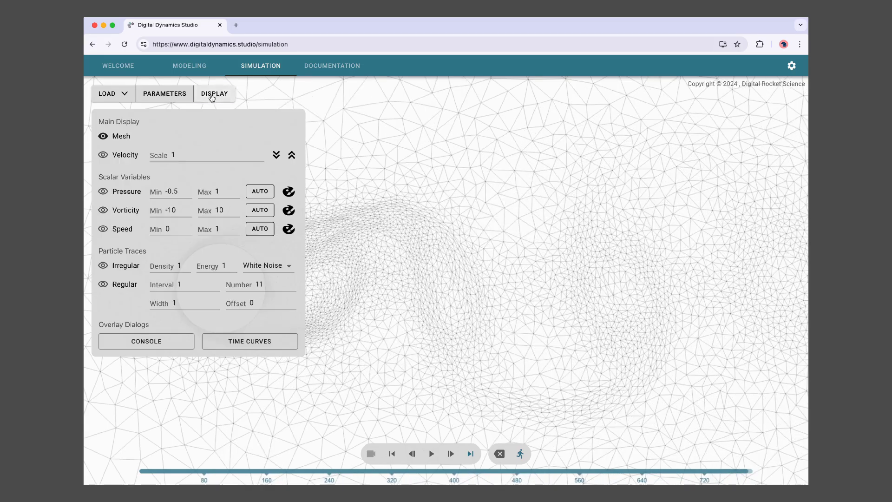
left_click(116, 210)
left_click(214, 93)
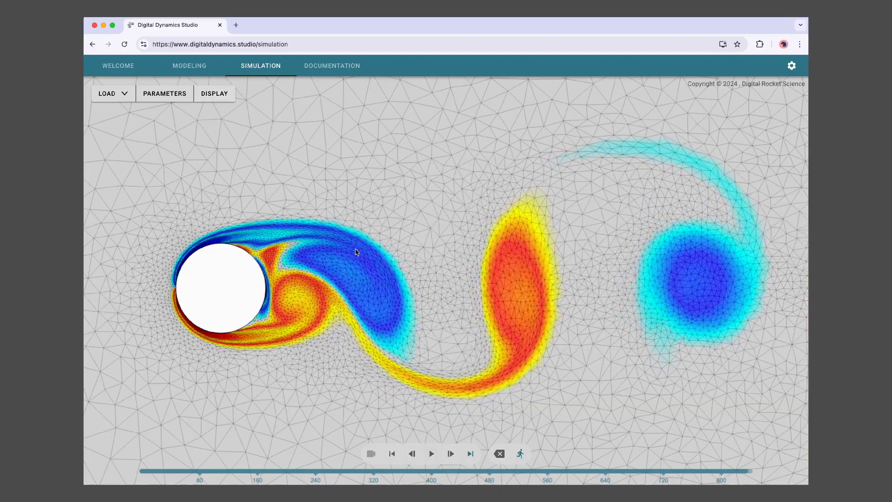
scroll(356, 253, "up", 3)
scroll(356, 252, "down", 10)
scroll(376, 268, "up", 6)
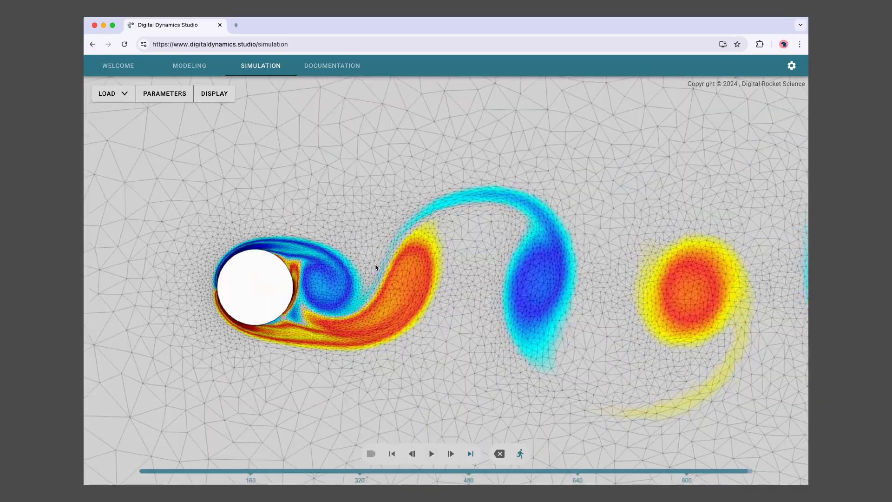
scroll(376, 267, "up", 1)
left_click_drag(378, 263, 308, 259)
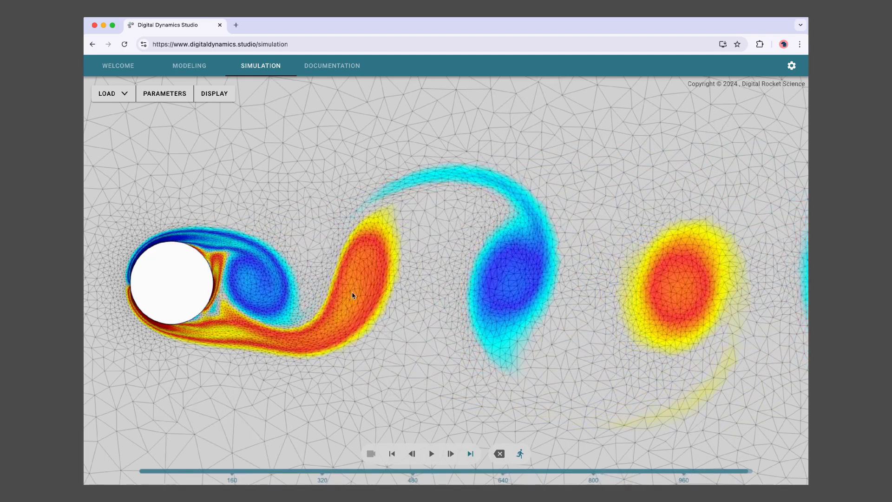
scroll(452, 311, "down", 5)
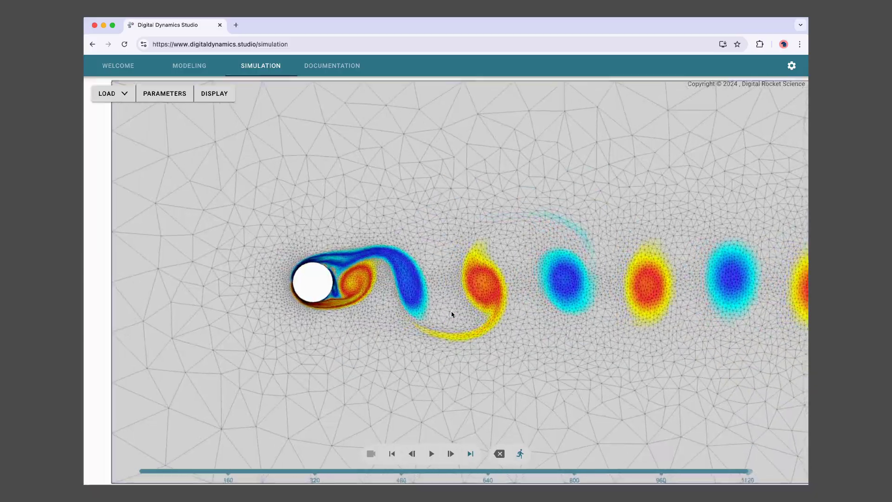
- Hide the mesh and vorticity map and reduce the velocity vector scale to 0.64
left_click(214, 94)
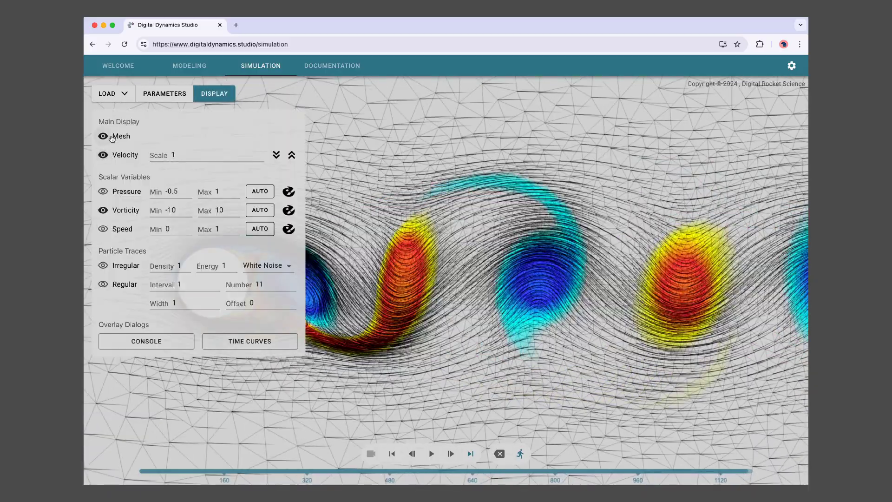
left_click(103, 136)
left_click(103, 210)
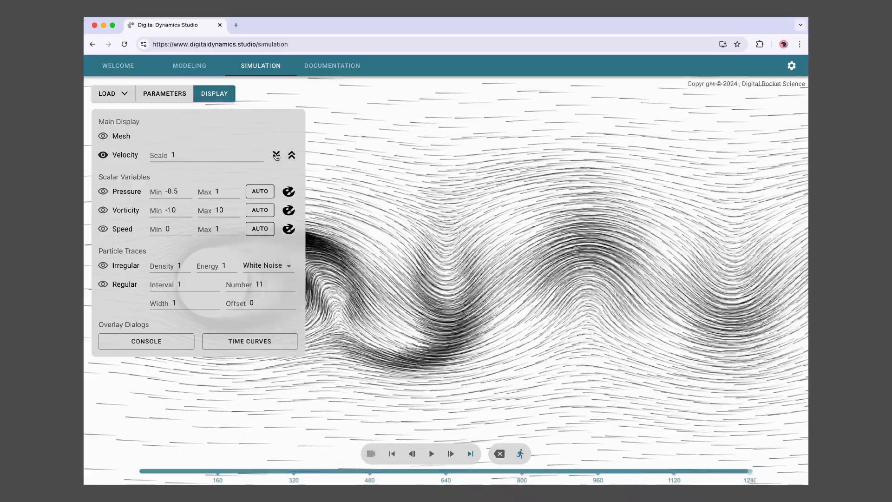
left_click(276, 156)
left_click(275, 156)
left_click(226, 99)
scroll(246, 246, "up", 3)
left_click_drag(246, 252, 365, 245)
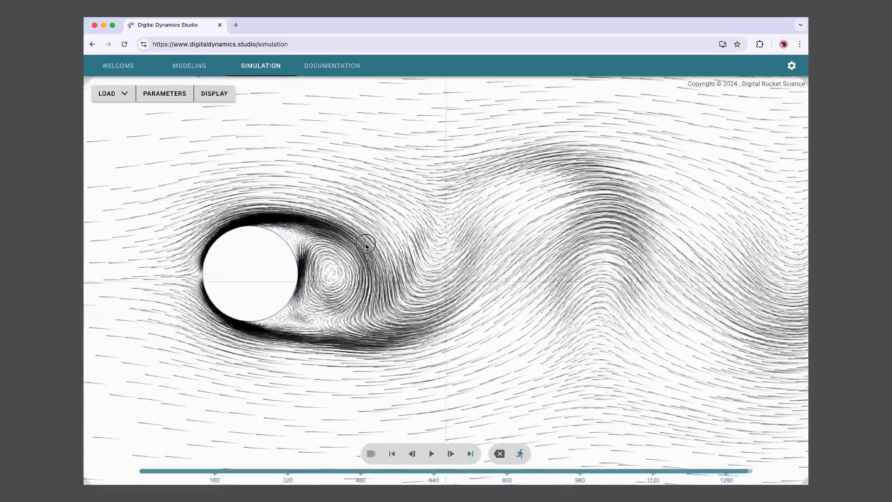
- Show the Pressure colour map in place of the velocity streaks
left_click(228, 94)
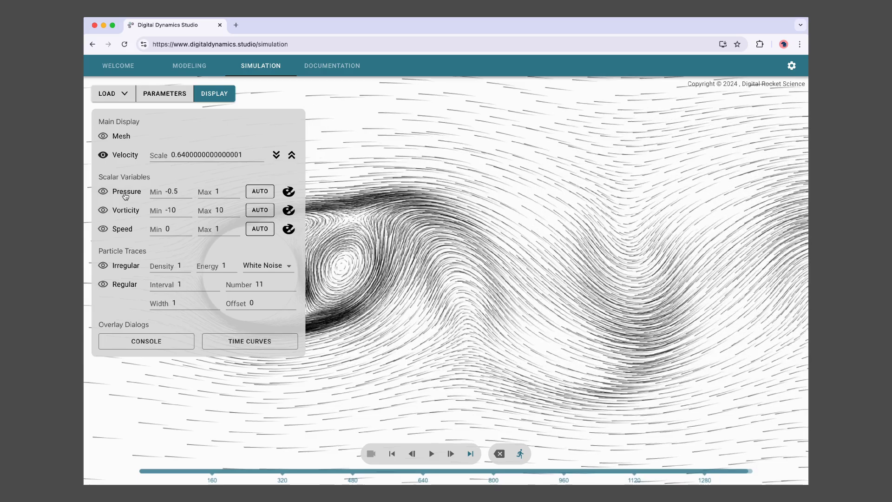
left_click(125, 195)
left_click(107, 157)
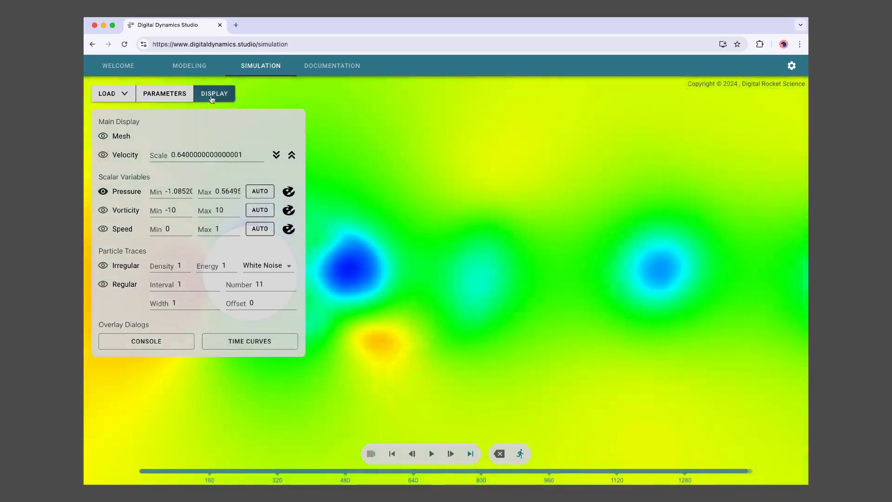
- Turn on Irregular particle traces and turn off the Pressure colour map
left_click(213, 97)
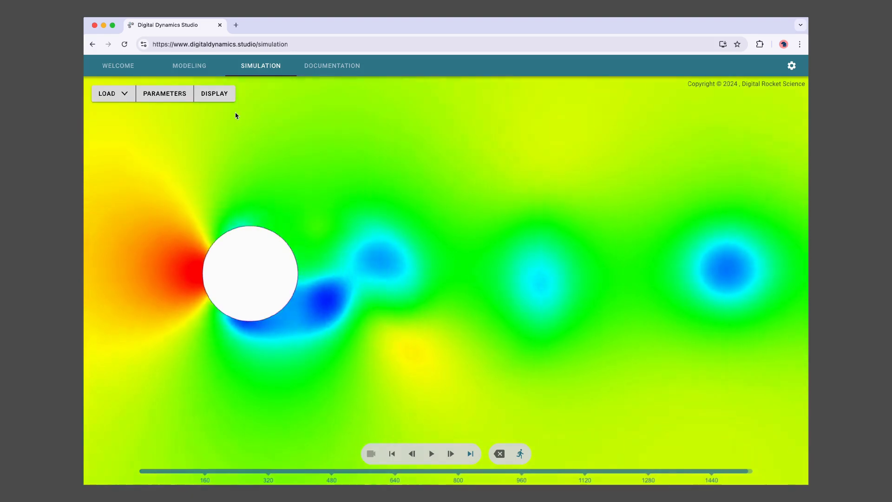
left_click(213, 92)
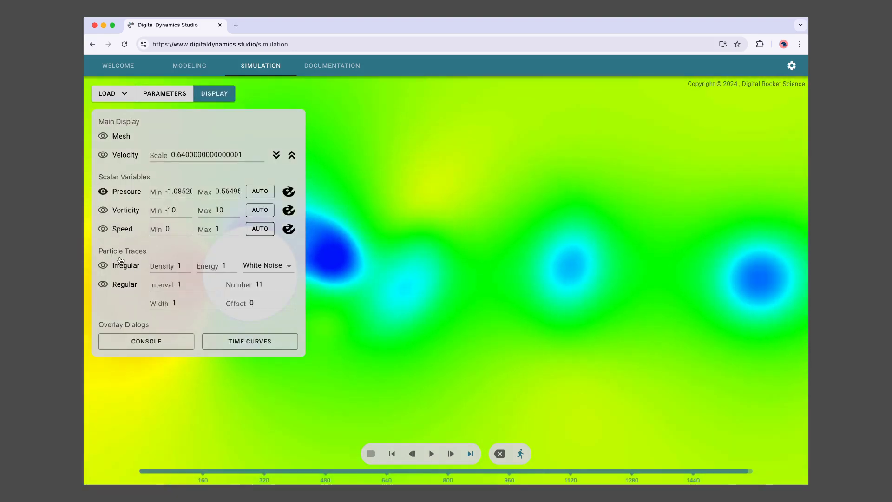
left_click(121, 264)
left_click(123, 193)
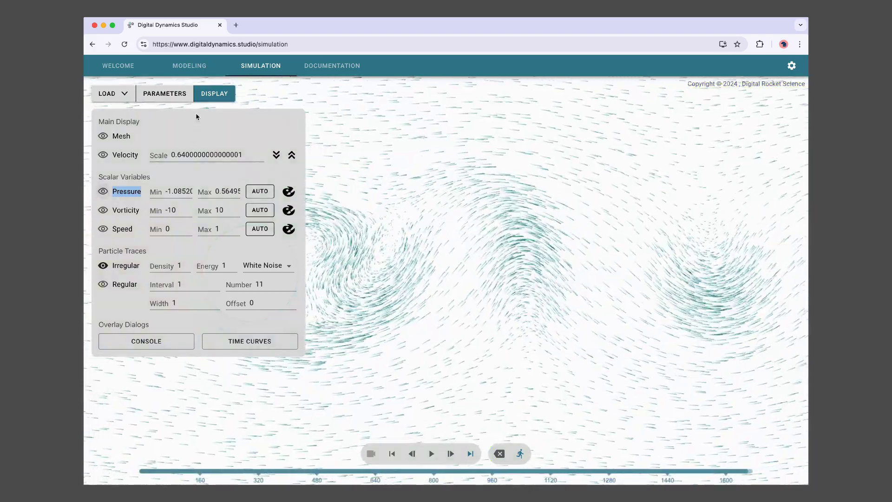
left_click(215, 95)
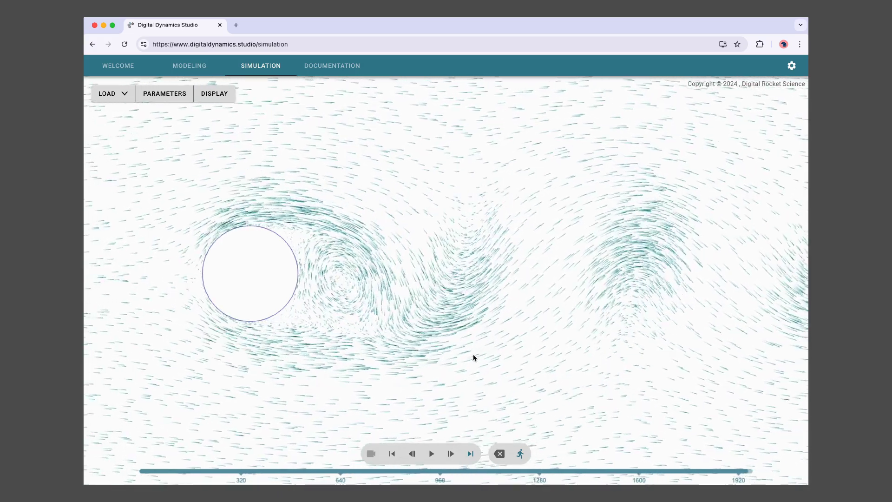
- Switch to the slower speed mode and reset the cylinder simulation to frame 0
left_click(520, 454)
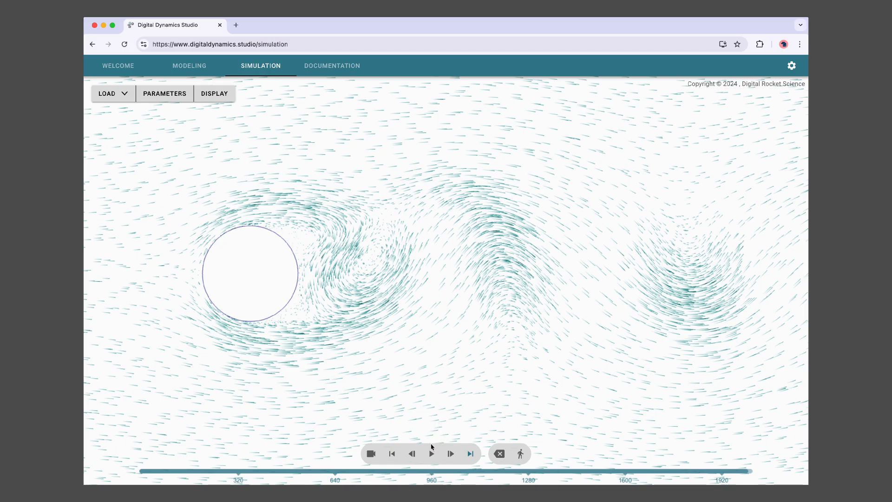
left_click(431, 449)
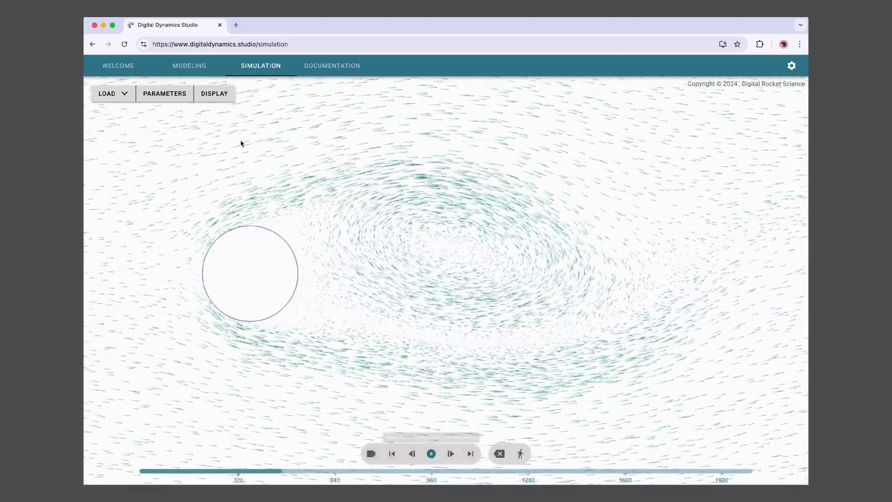
- Colour the flow by vorticity and hide the irregular particle traces
left_click(210, 96)
left_click(102, 210)
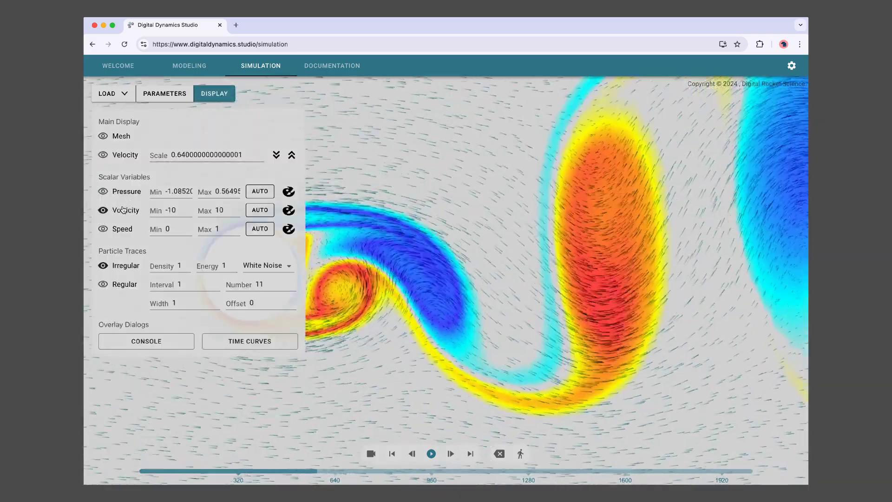
left_click(103, 265)
scroll(415, 248, "down", 10)
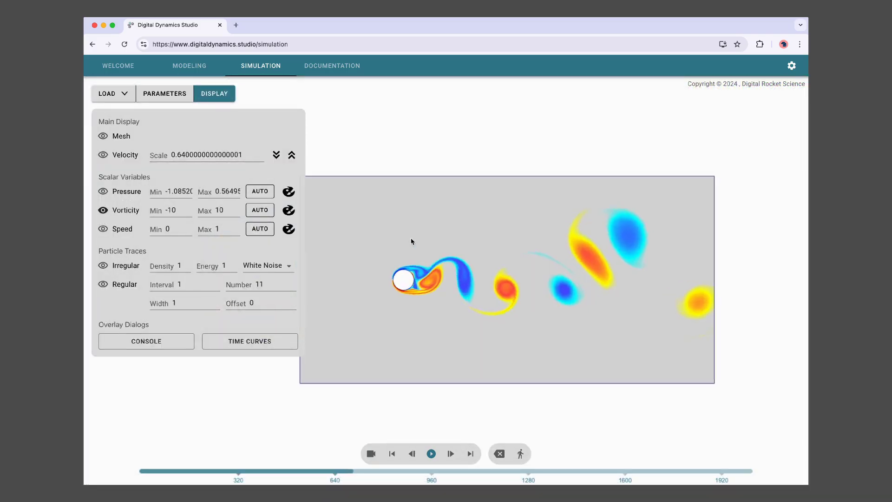
scroll(412, 242, "up", 3)
- Enable regular particle traces with Number set to 35 and shift the cylinder left in view
left_click(125, 283)
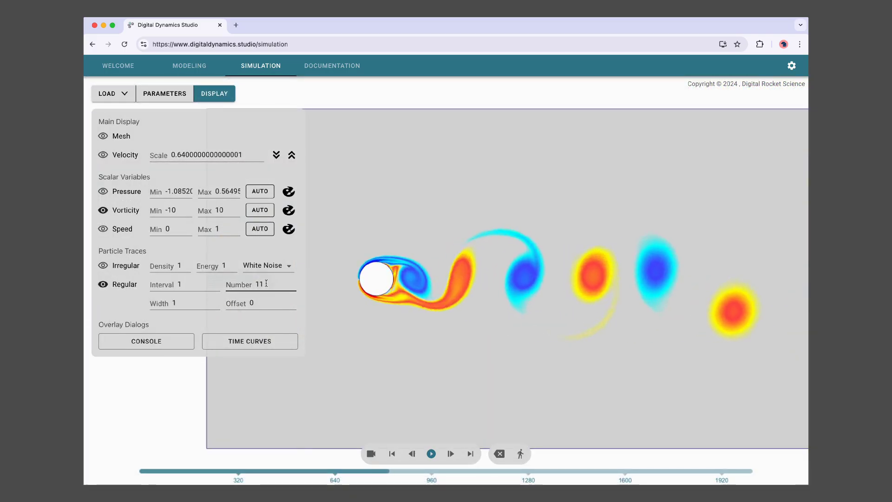
double_click(243, 282)
type("35")
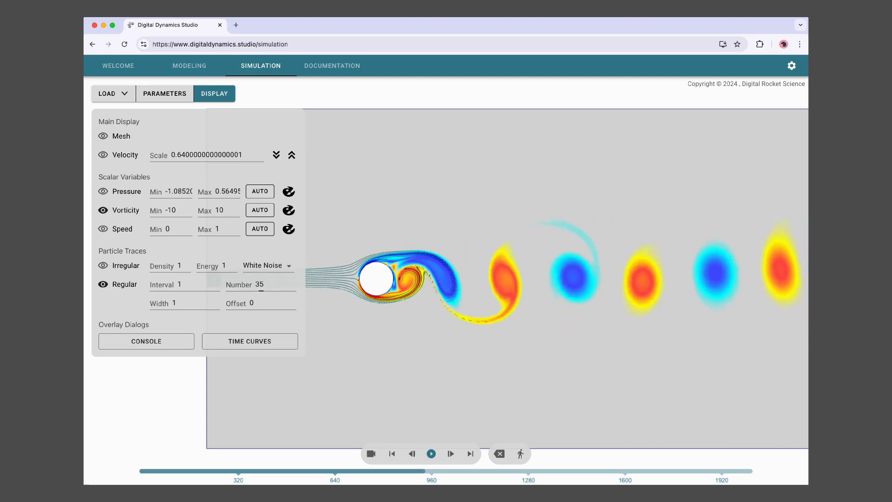
left_click(225, 93)
scroll(409, 265, "up", 3)
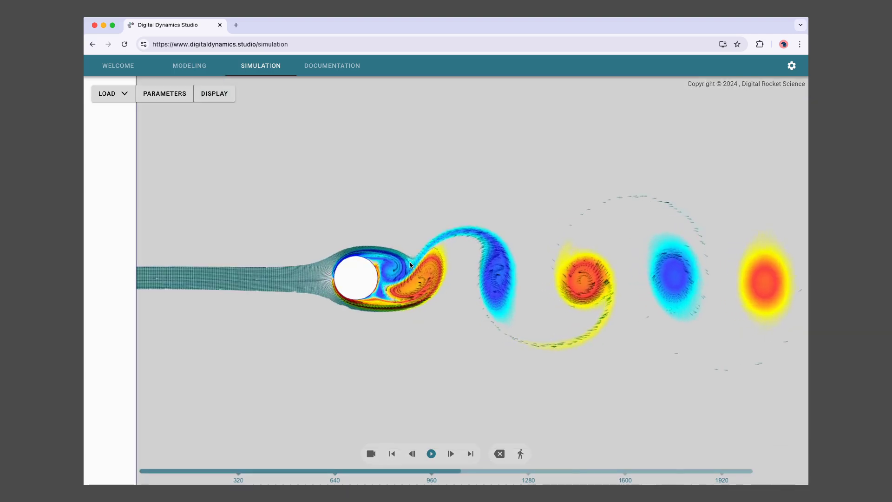
left_click_drag(473, 320, 350, 324)
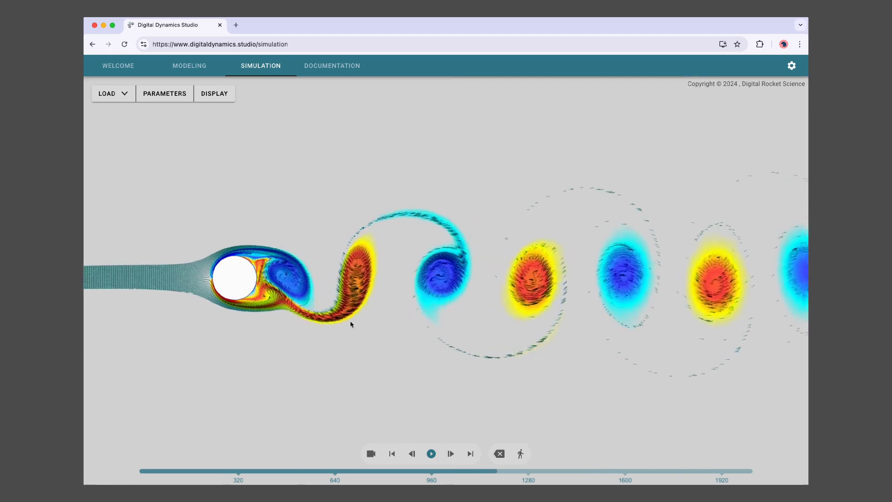
scroll(353, 324, "up", 1)
- Show the Time Curves graph of drag and lift, then pause the replay around 1154
left_click(214, 94)
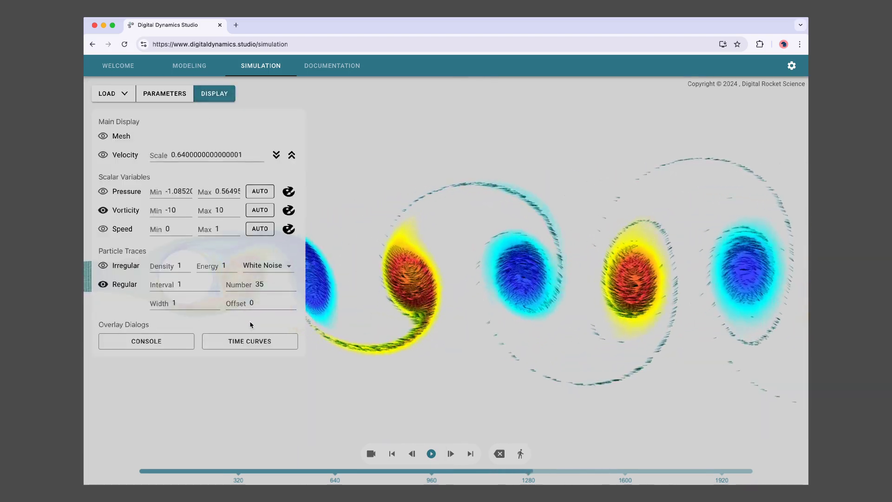
left_click(251, 342)
left_click(212, 94)
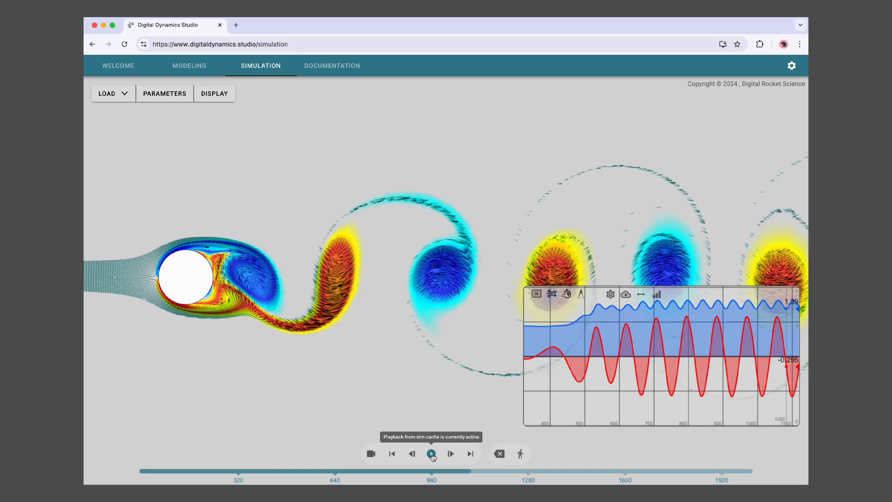
left_click(431, 454)
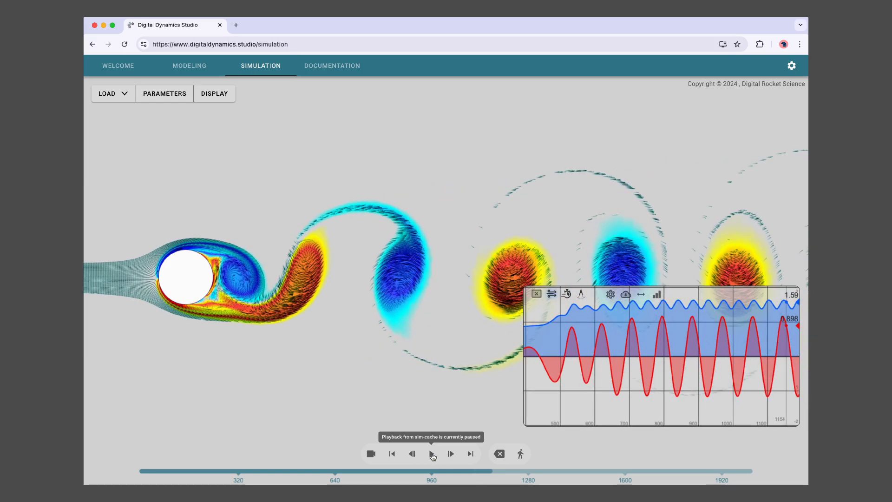
- Switch to the Documentation section and open its Overview page
left_click(352, 65)
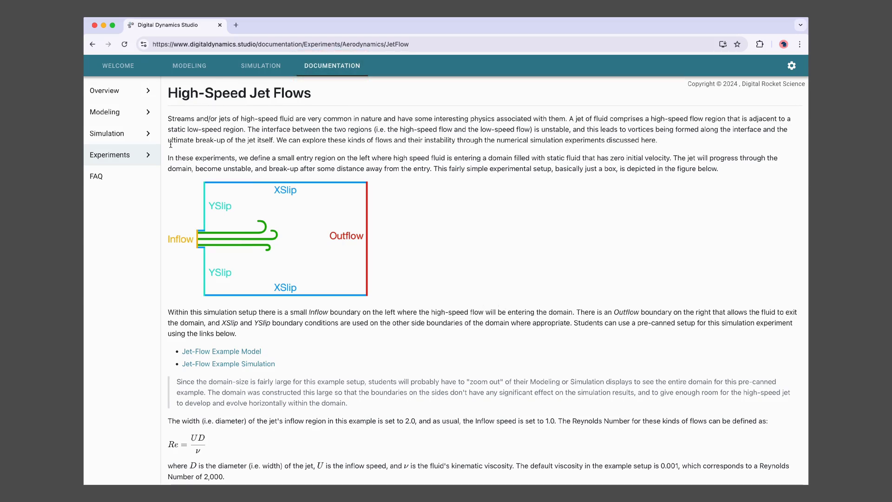
left_click(103, 92)
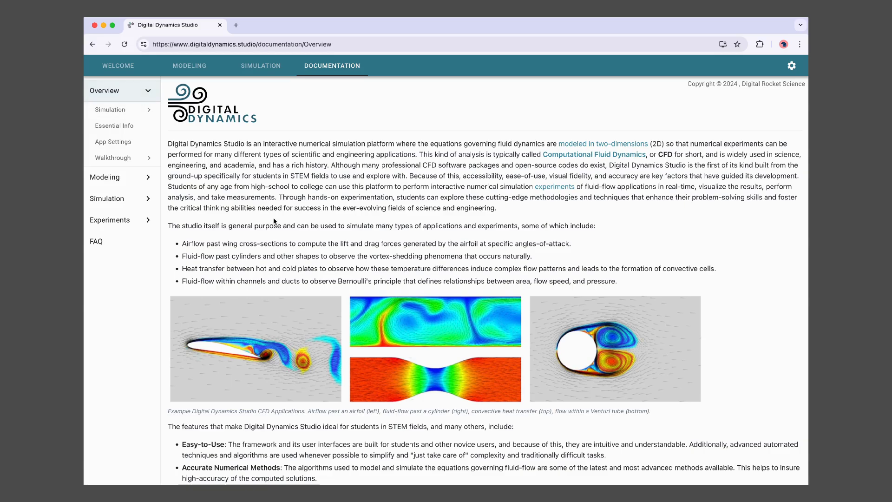
- Browse the Overview topics: Numerical Simulation, Why Two-Dimensions and Walkthrough Tutorial
scroll(272, 223, "down", 5)
scroll(270, 226, "down", 7)
scroll(268, 234, "up", 13)
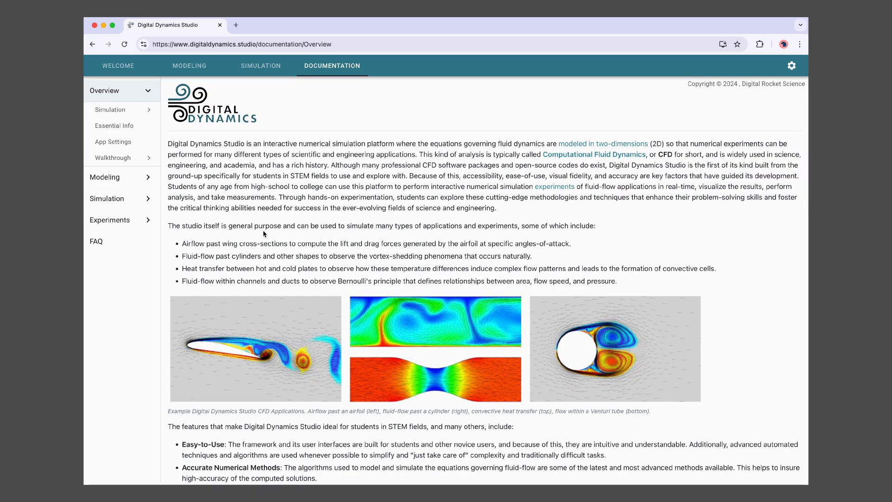
left_click(114, 111)
left_click(112, 125)
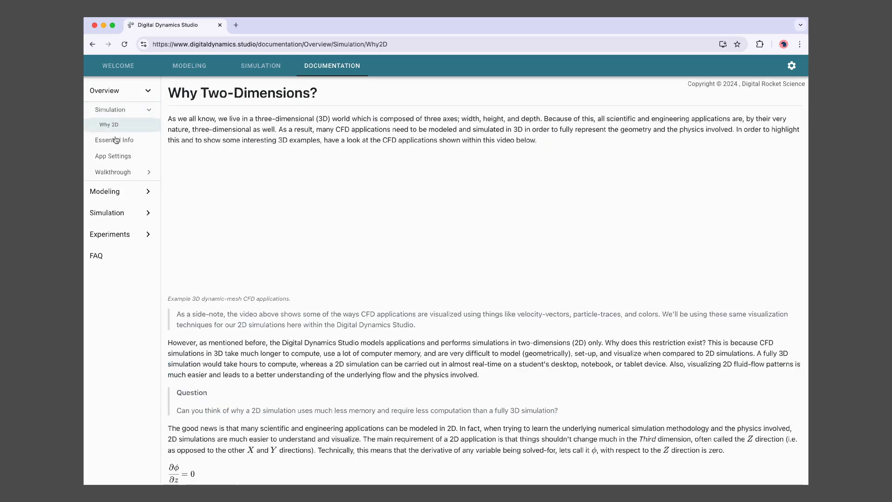
left_click(115, 173)
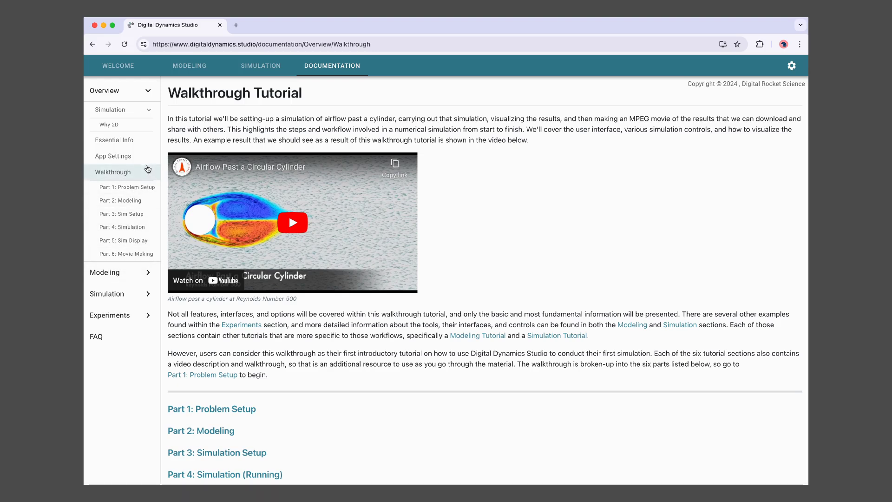
left_click(151, 91)
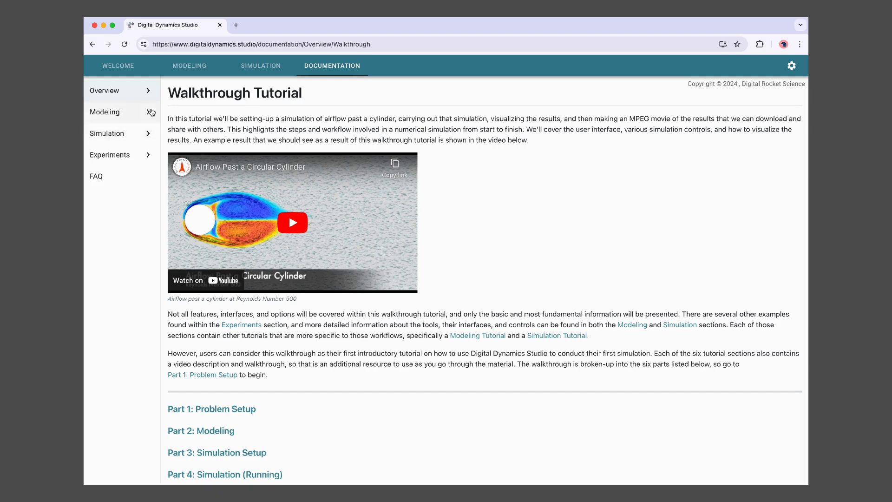
- Browse the Modeling pages: Curve Basics, Modeling Interface and Editing Tools
left_click(108, 114)
left_click(113, 131)
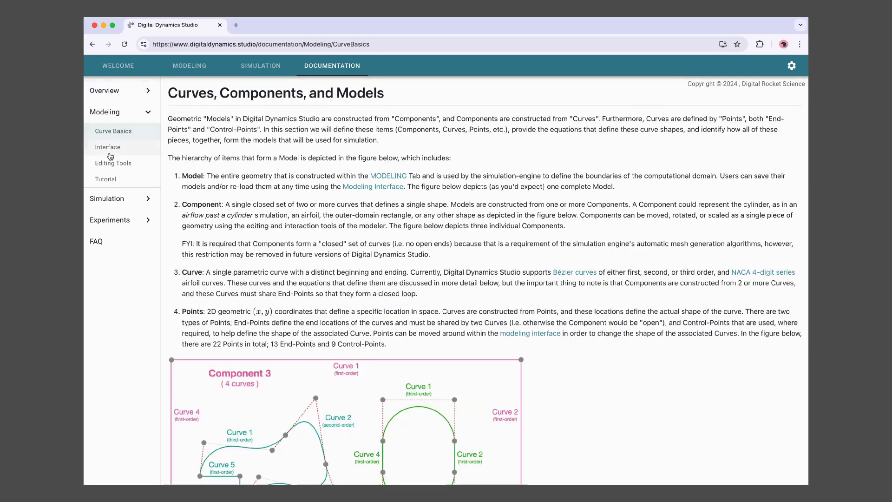
left_click(107, 147)
left_click(116, 163)
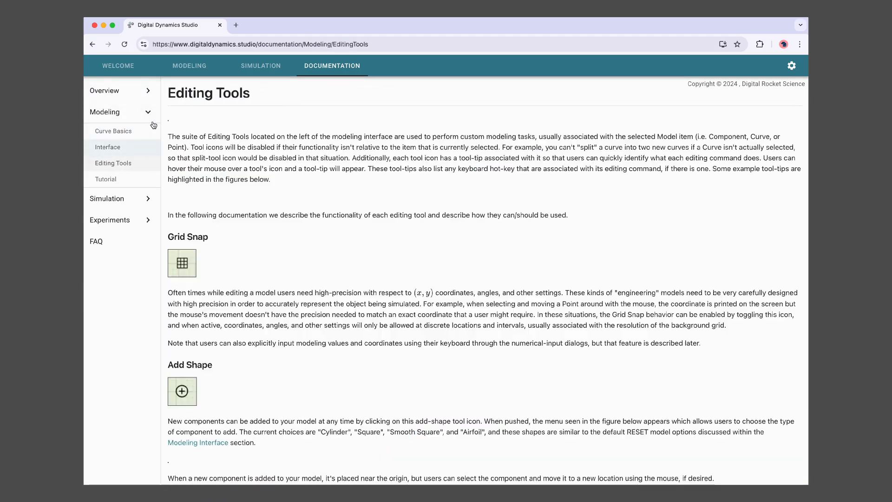
left_click(125, 112)
- Visit Governing Equations and Time Curves, then read the Mesh Generation page
left_click(123, 133)
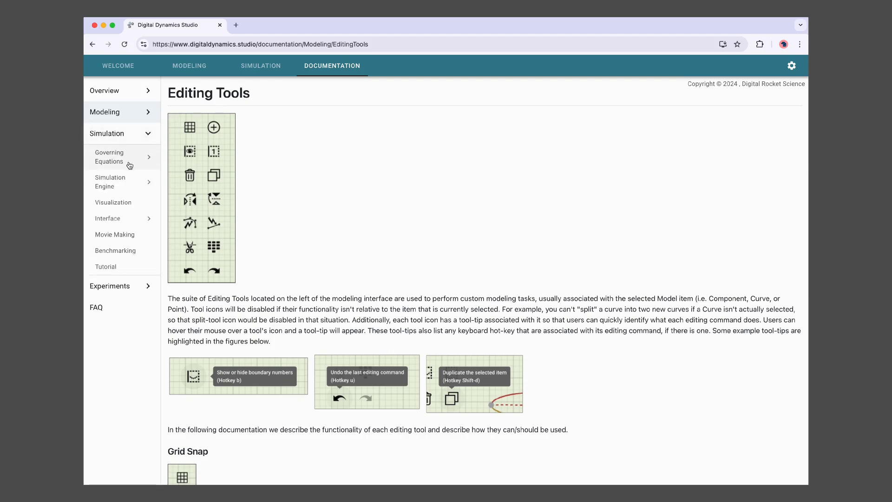
left_click(124, 161)
left_click(132, 246)
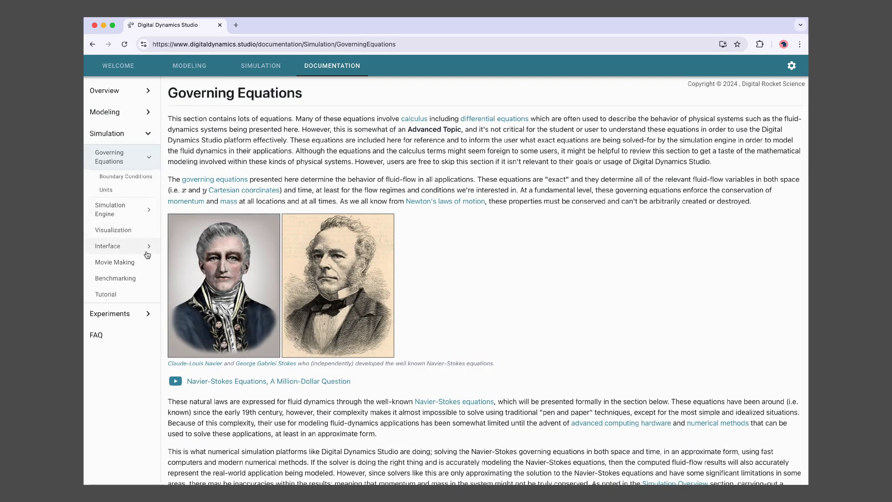
left_click(116, 301)
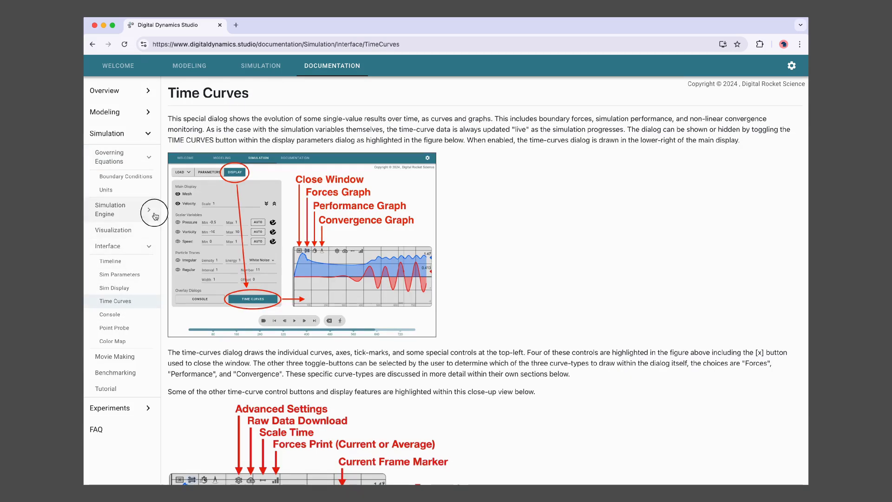
left_click(116, 211)
left_click(121, 228)
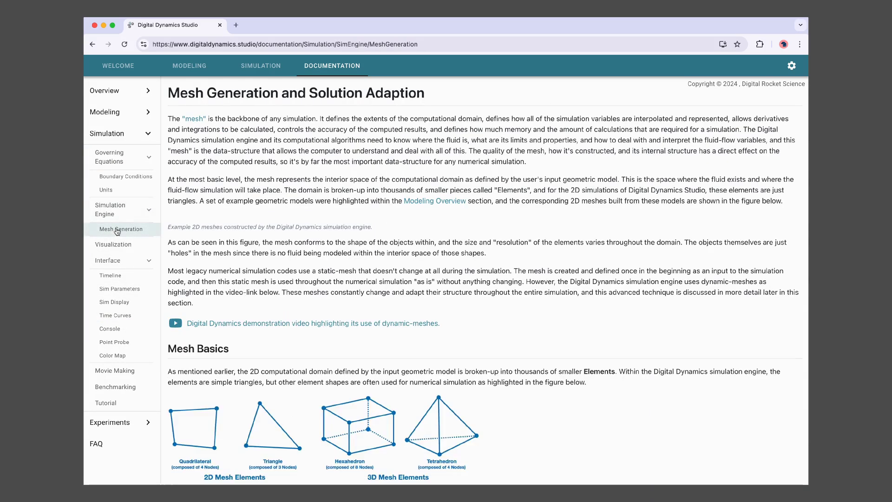
scroll(312, 357, "down", 3)
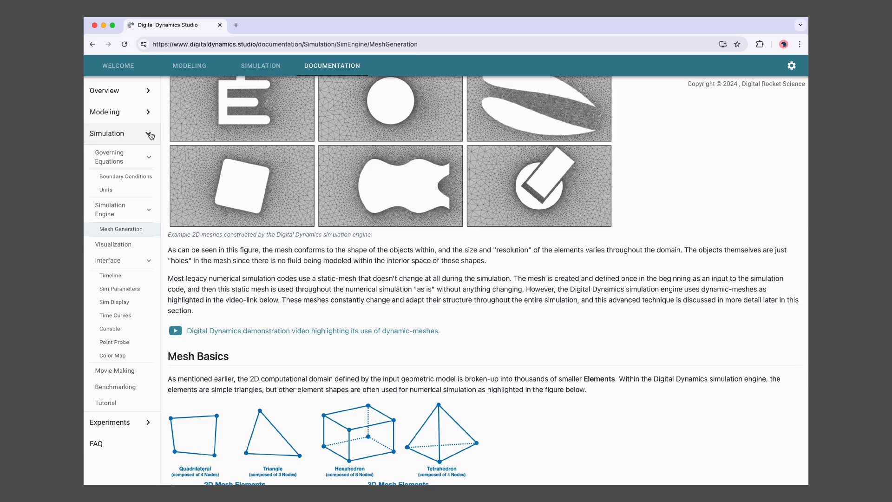
- Open the Simulation Tutorial, then read the Cylinders & Shapes Vortex Shedding experiment page
left_click(116, 402)
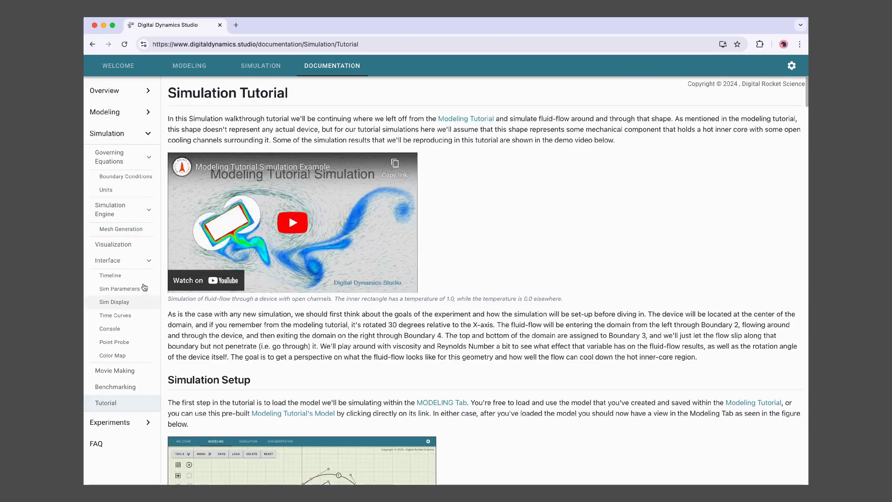
left_click(142, 137)
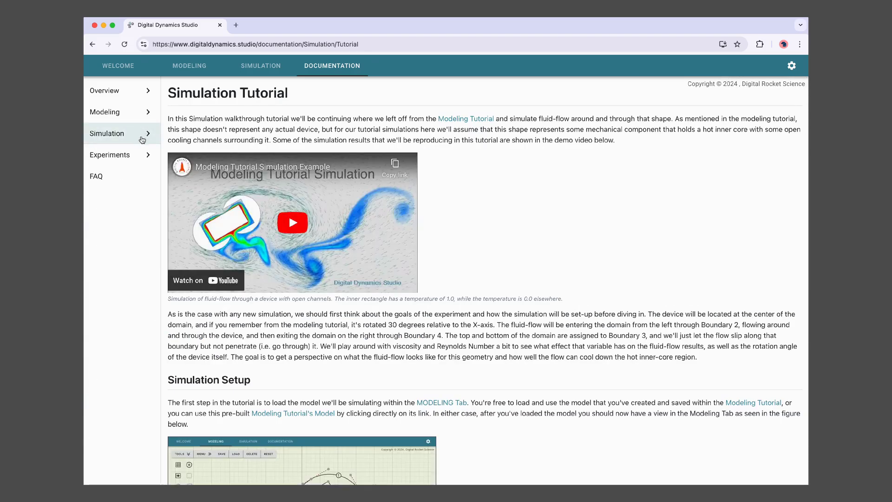
left_click(147, 155)
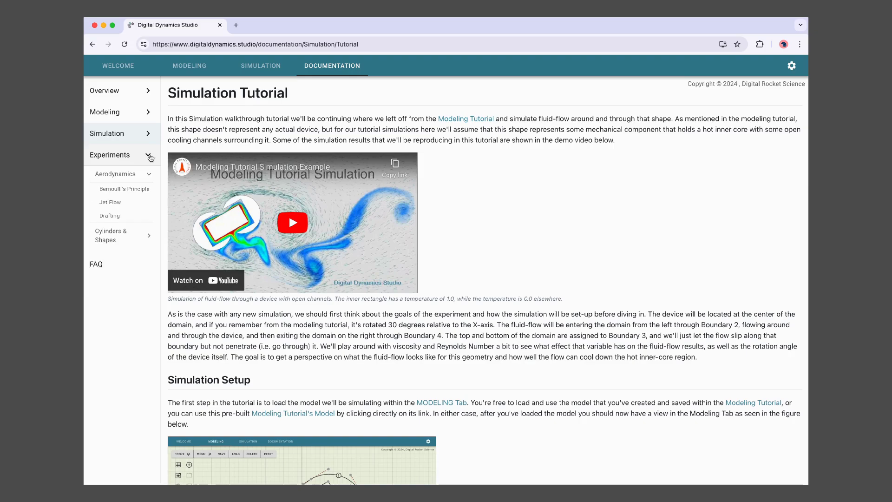
left_click(147, 240)
left_click(147, 297)
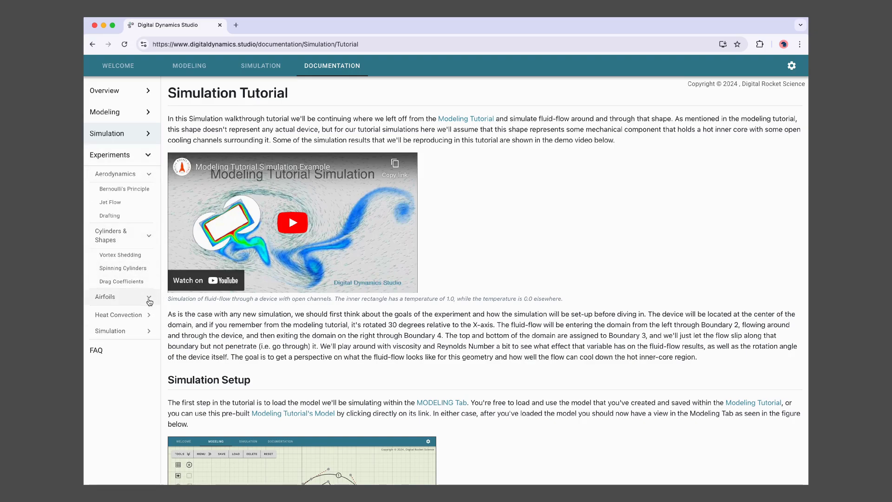
left_click(120, 255)
scroll(342, 265, "down", 10)
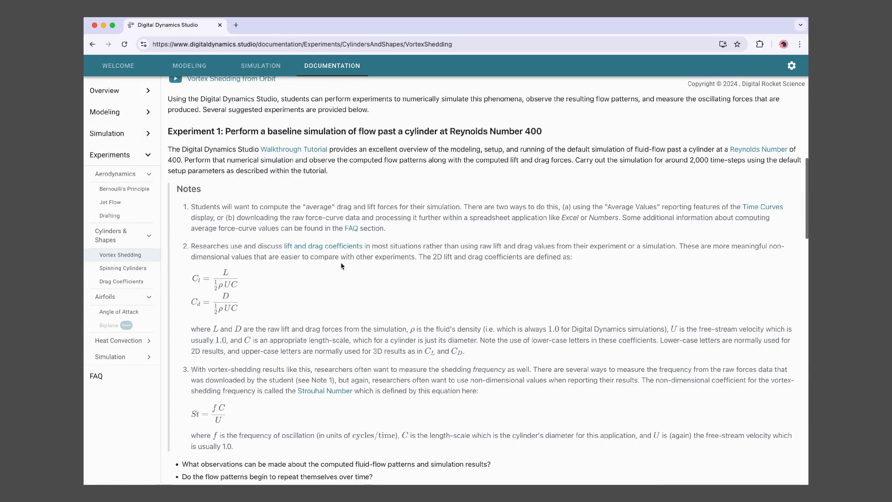
scroll(342, 266, "down", 15)
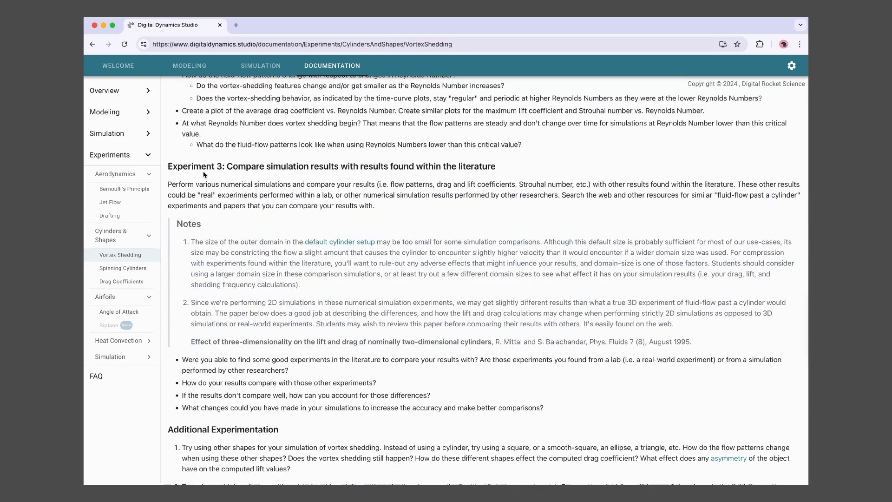
scroll(436, 256, "up", 6)
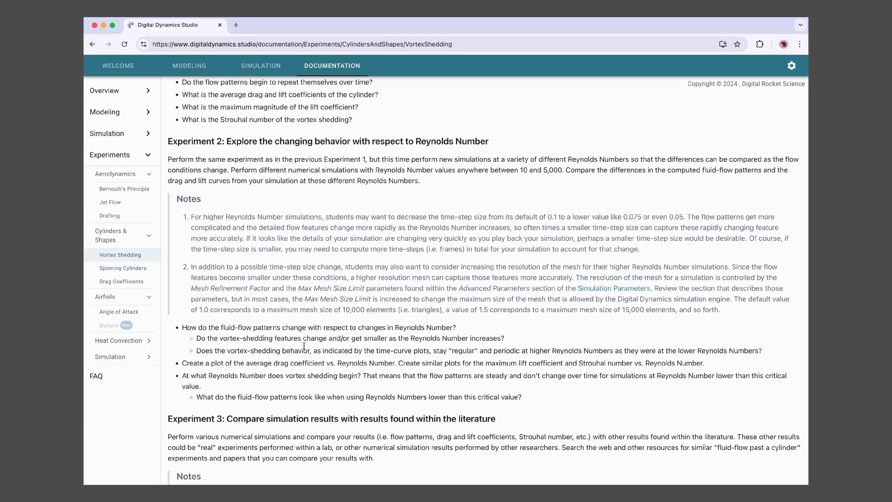
- Expand Heat Convection and read its experiments page
left_click(144, 344)
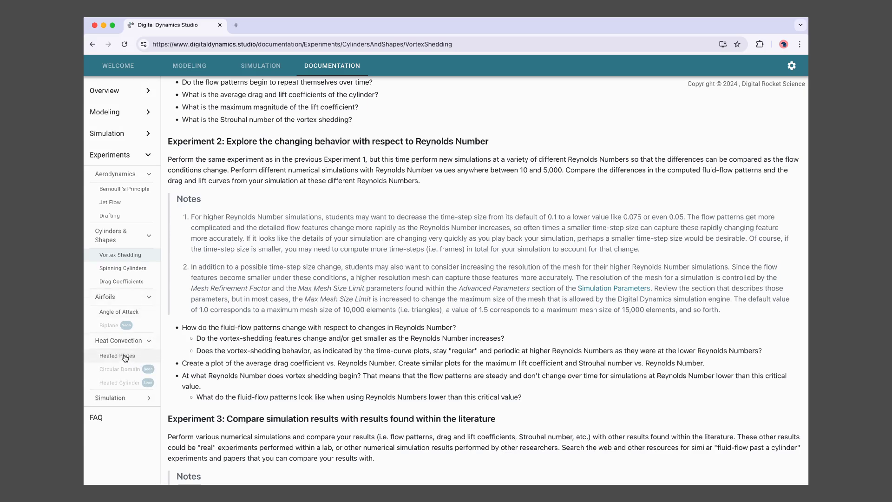
left_click(112, 341)
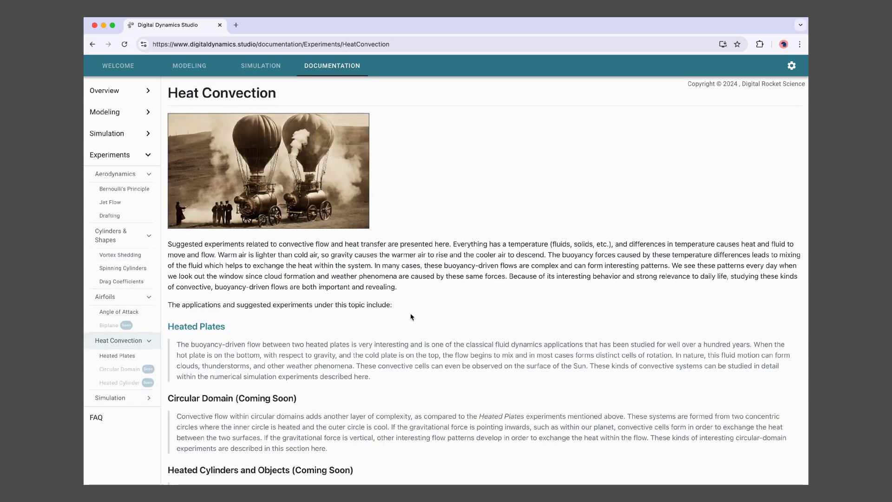
scroll(411, 317, "down", 2)
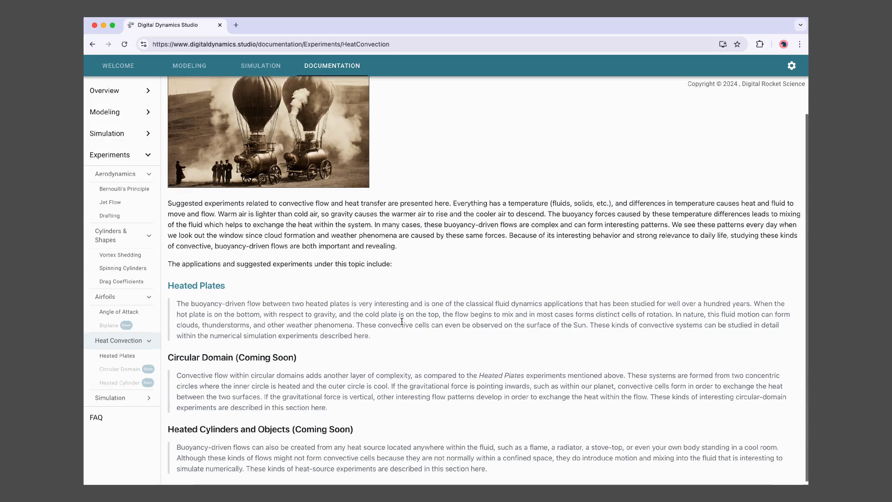
scroll(402, 321, "up", 2)
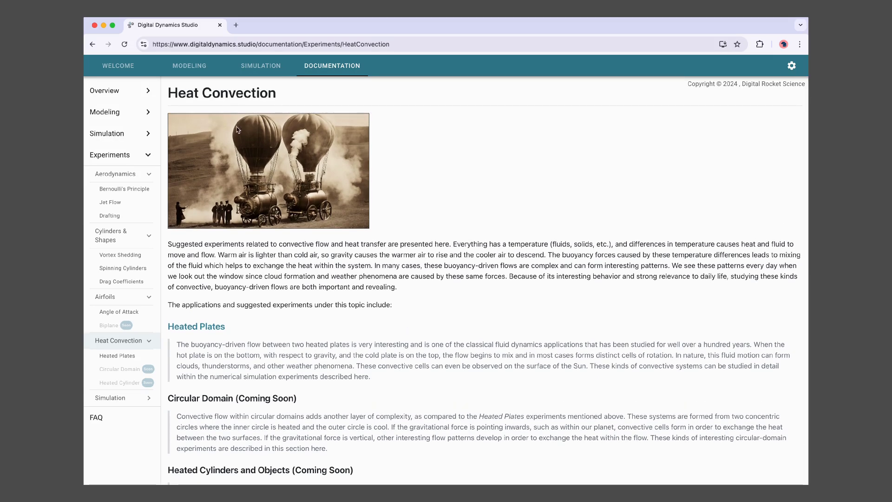
- Return to the Welcome page and load the Flow Past an Airfoil example simulation
left_click(123, 70)
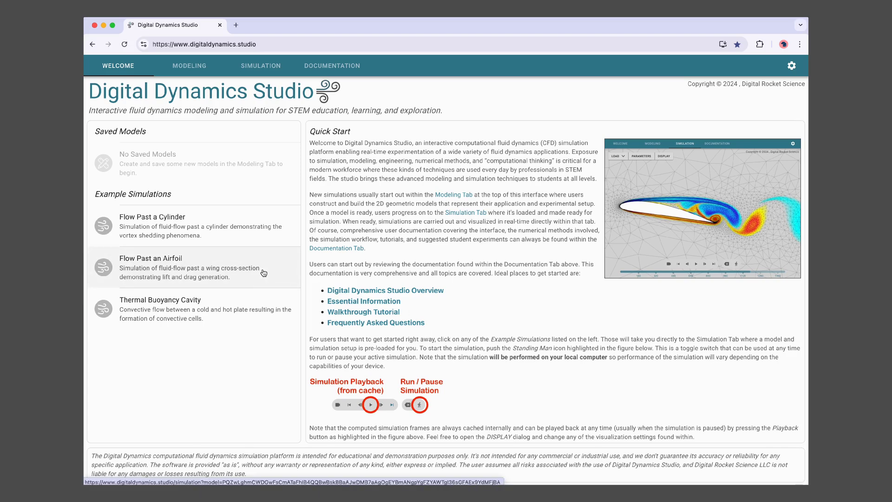
left_click(204, 261)
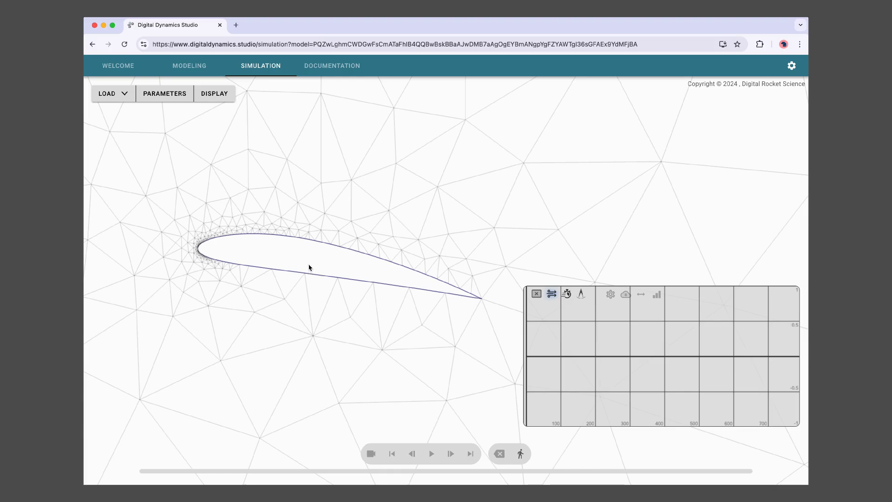
- Zoom and pan around the airfoil mesh to inspect it
scroll(365, 317, "down", 15)
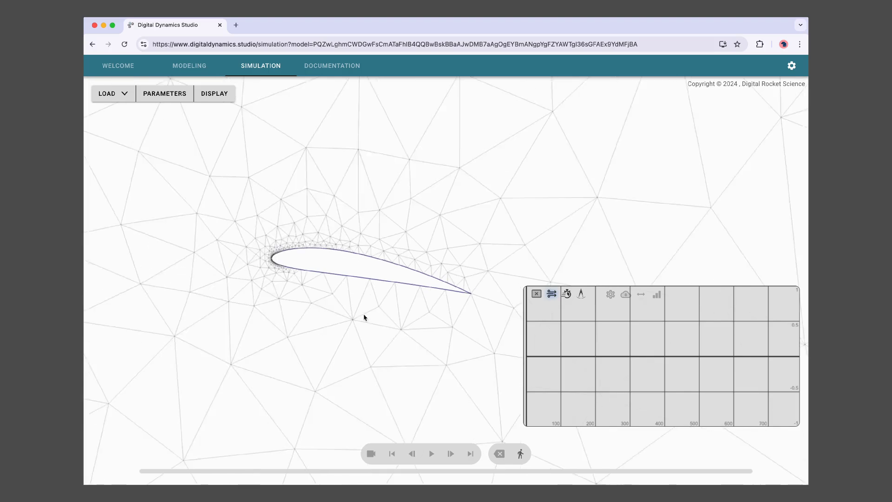
scroll(360, 296, "up", 5)
scroll(361, 306, "up", 1)
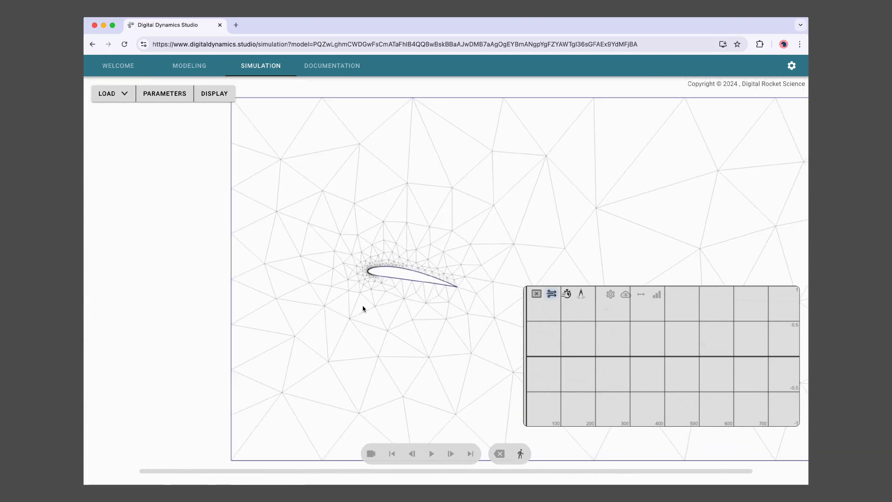
left_click_drag(398, 298, 250, 294)
scroll(259, 302, "up", 5)
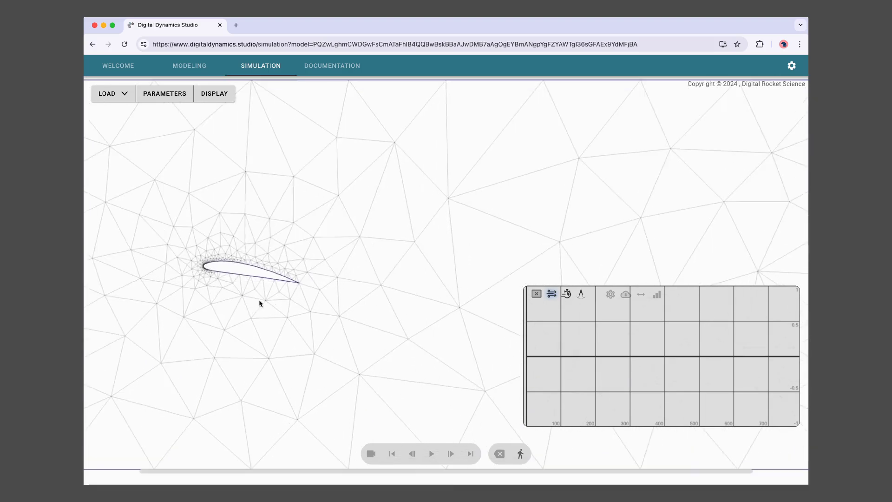
- Review the Boundary Conditions in PARAMETERS, recentre the mesh, and start the airfoil simulation
left_click(161, 95)
left_click(163, 182)
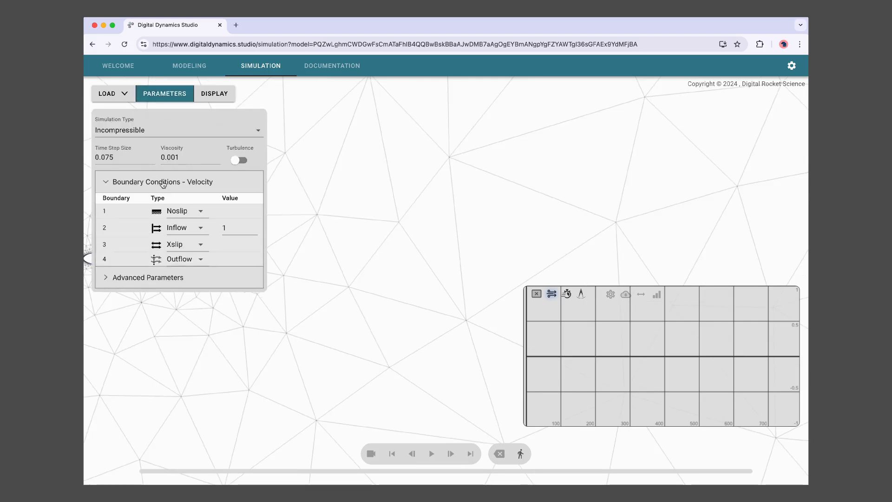
left_click(163, 182)
left_click(164, 93)
left_click_drag(214, 268, 332, 248)
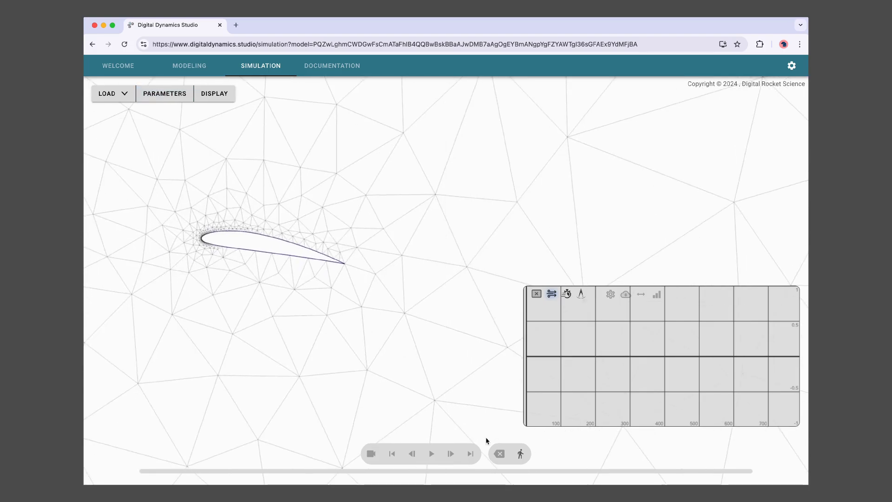
left_click(520, 454)
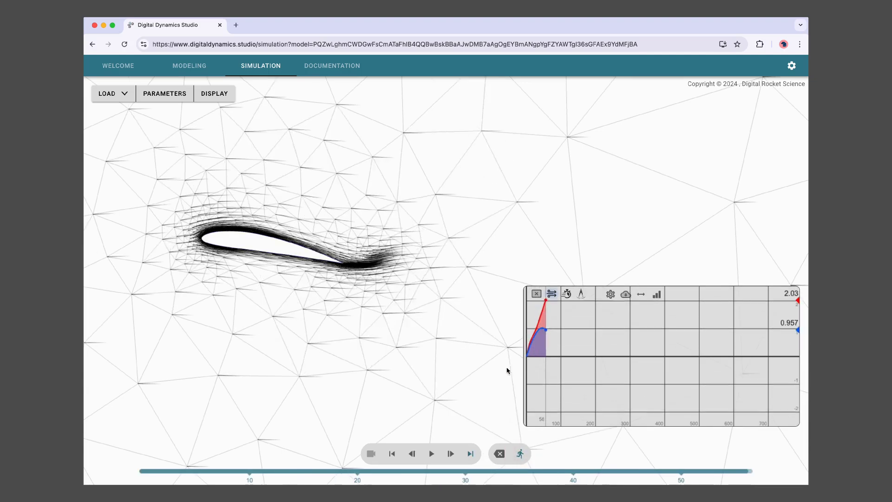
- Colour the flow by Vorticity, overlay particle traces, and hide the mesh lines
left_click(214, 93)
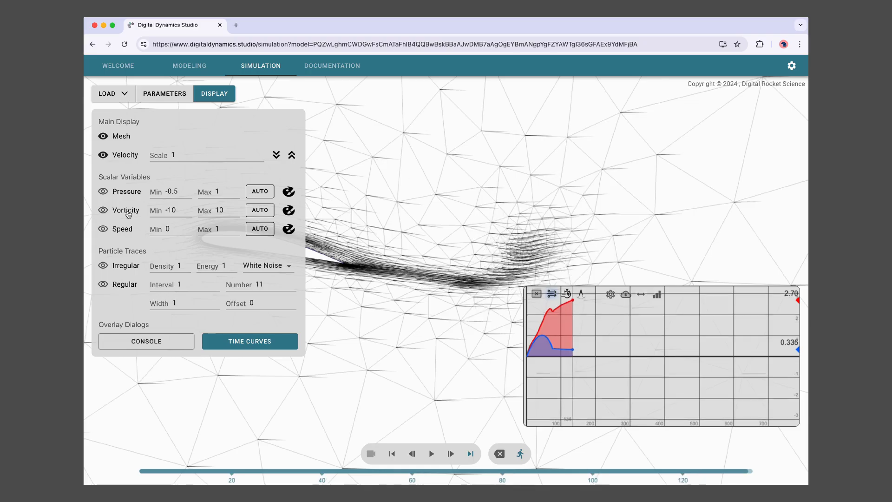
left_click(137, 212)
left_click(120, 158)
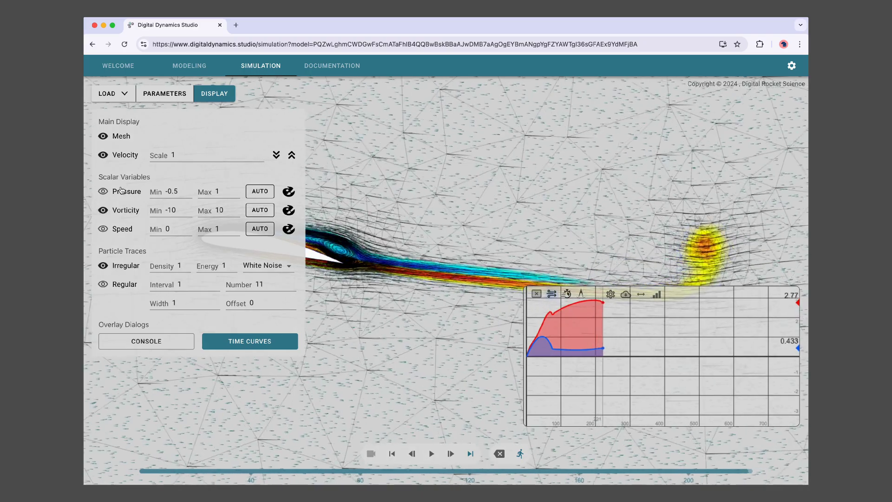
left_click(119, 136)
left_click(214, 94)
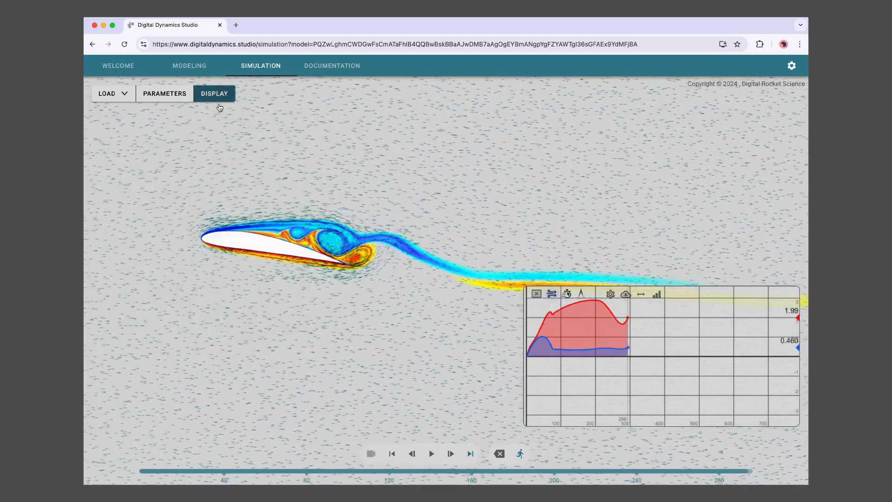
- Follow the wake's alternating vortices and stop the simulation around step 870
scroll(271, 298, "up", 3)
left_click_drag(274, 297, 420, 305)
left_click_drag(356, 310, 377, 314)
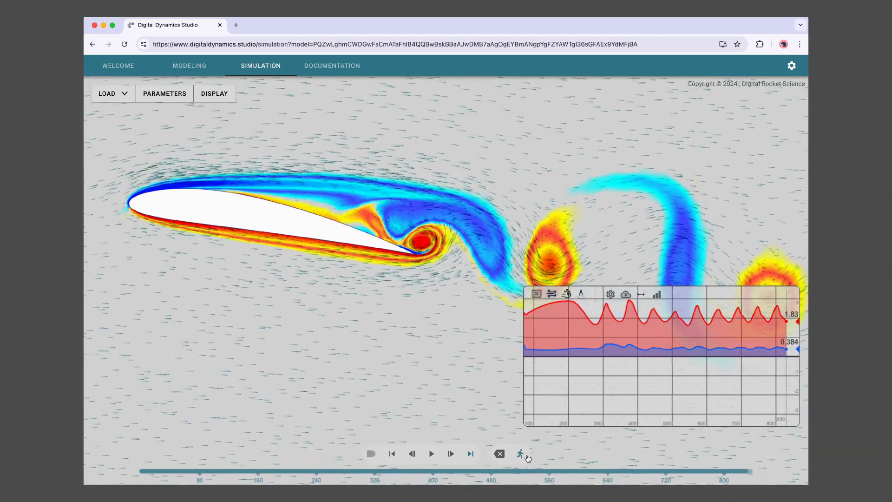
left_click(521, 454)
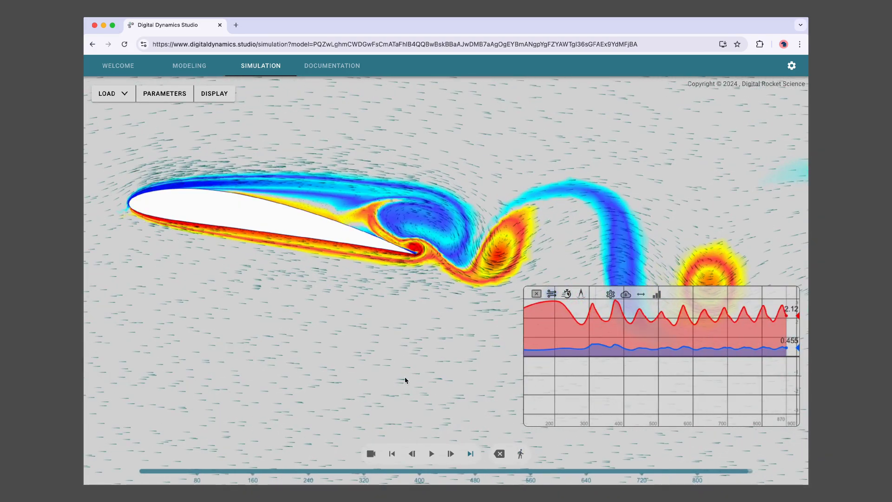
left_click(371, 454)
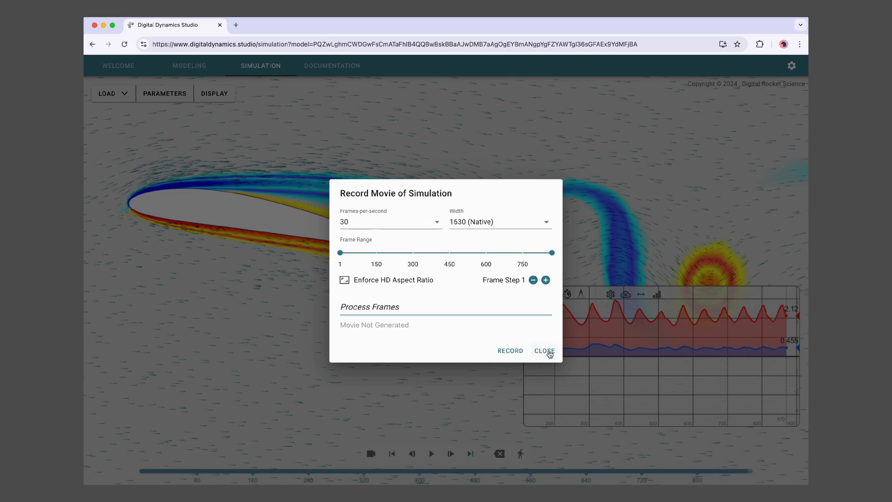
left_click(550, 352)
mouse_move(364, 383)
left_mouse_down()
mouse_move(360, 376)
mouse_move(362, 390)
left_mouse_up()
scroll(361, 378, "up", 1)
scroll(362, 391, "down", 1)
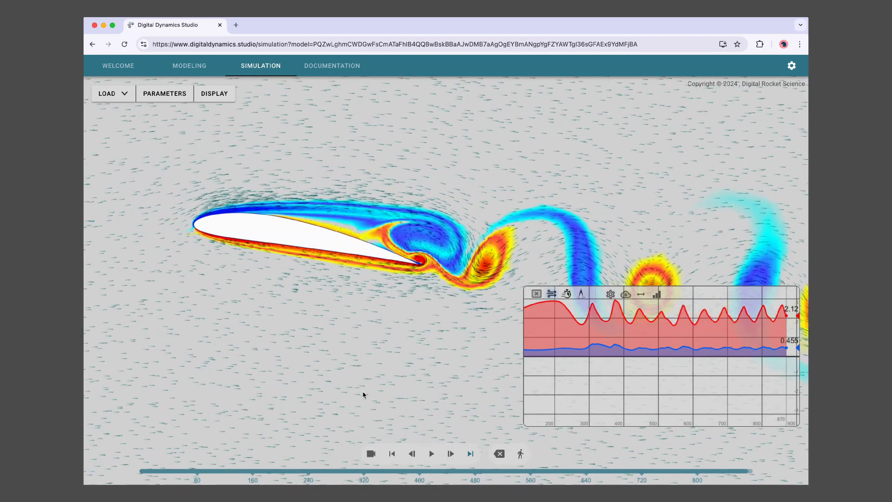
scroll(361, 389, "up", 1)
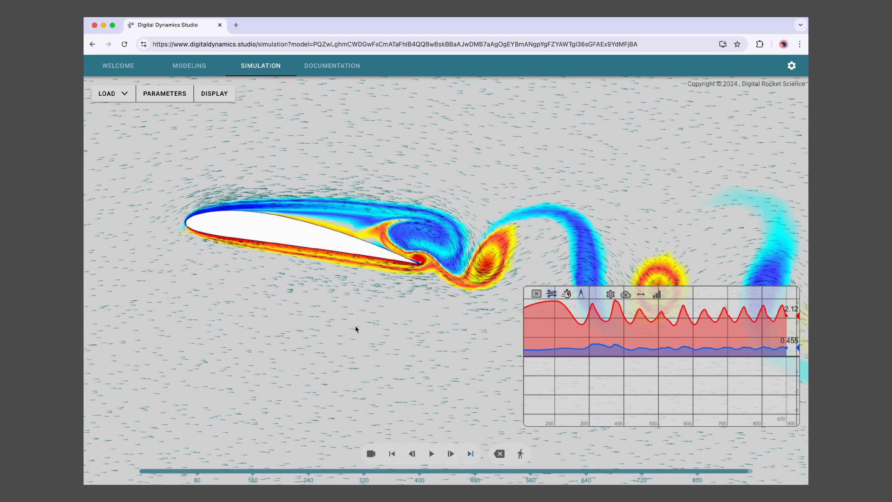
left_click_drag(356, 328, 341, 336)
scroll(337, 362, "up", 2)
left_click_drag(340, 367, 302, 356)
scroll(363, 362, "up", 3)
scroll(354, 370, "down", 6)
scroll(331, 358, "down", 2)
scroll(332, 358, "up", 2)
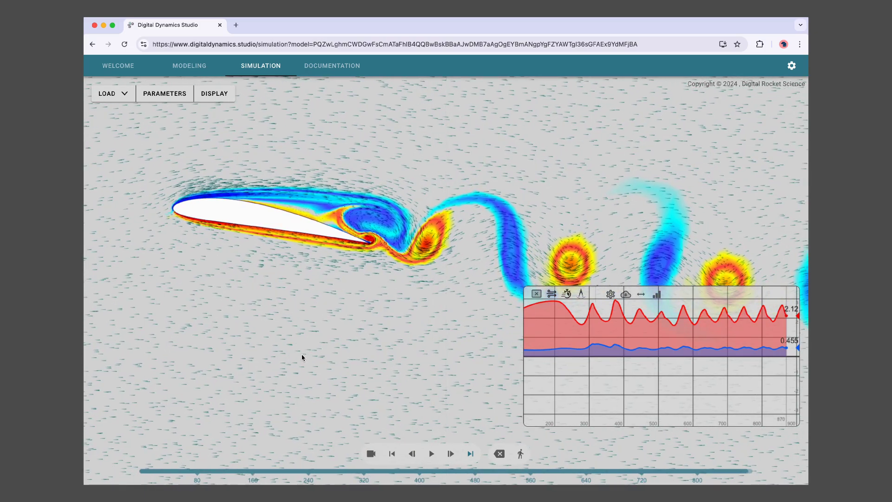